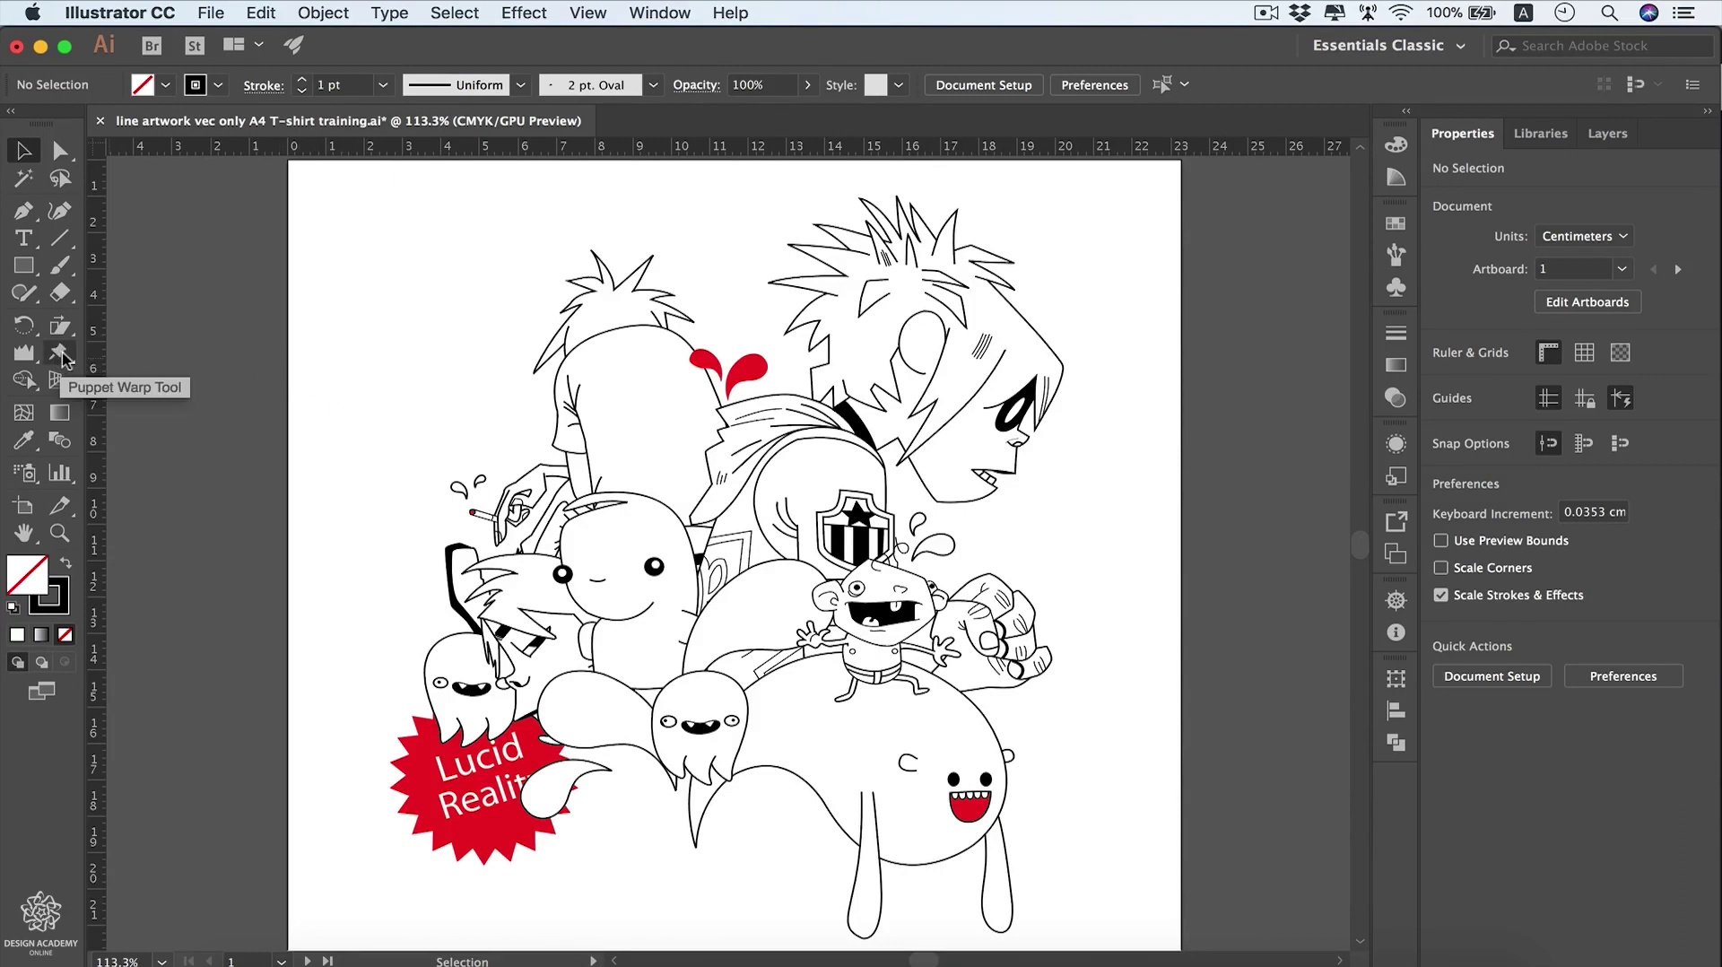
Step: Duplicate the small toothy character into the artboard's empty upper-left area, at about X 1.44 cm, Y 4.17 cm
left_click(58, 356)
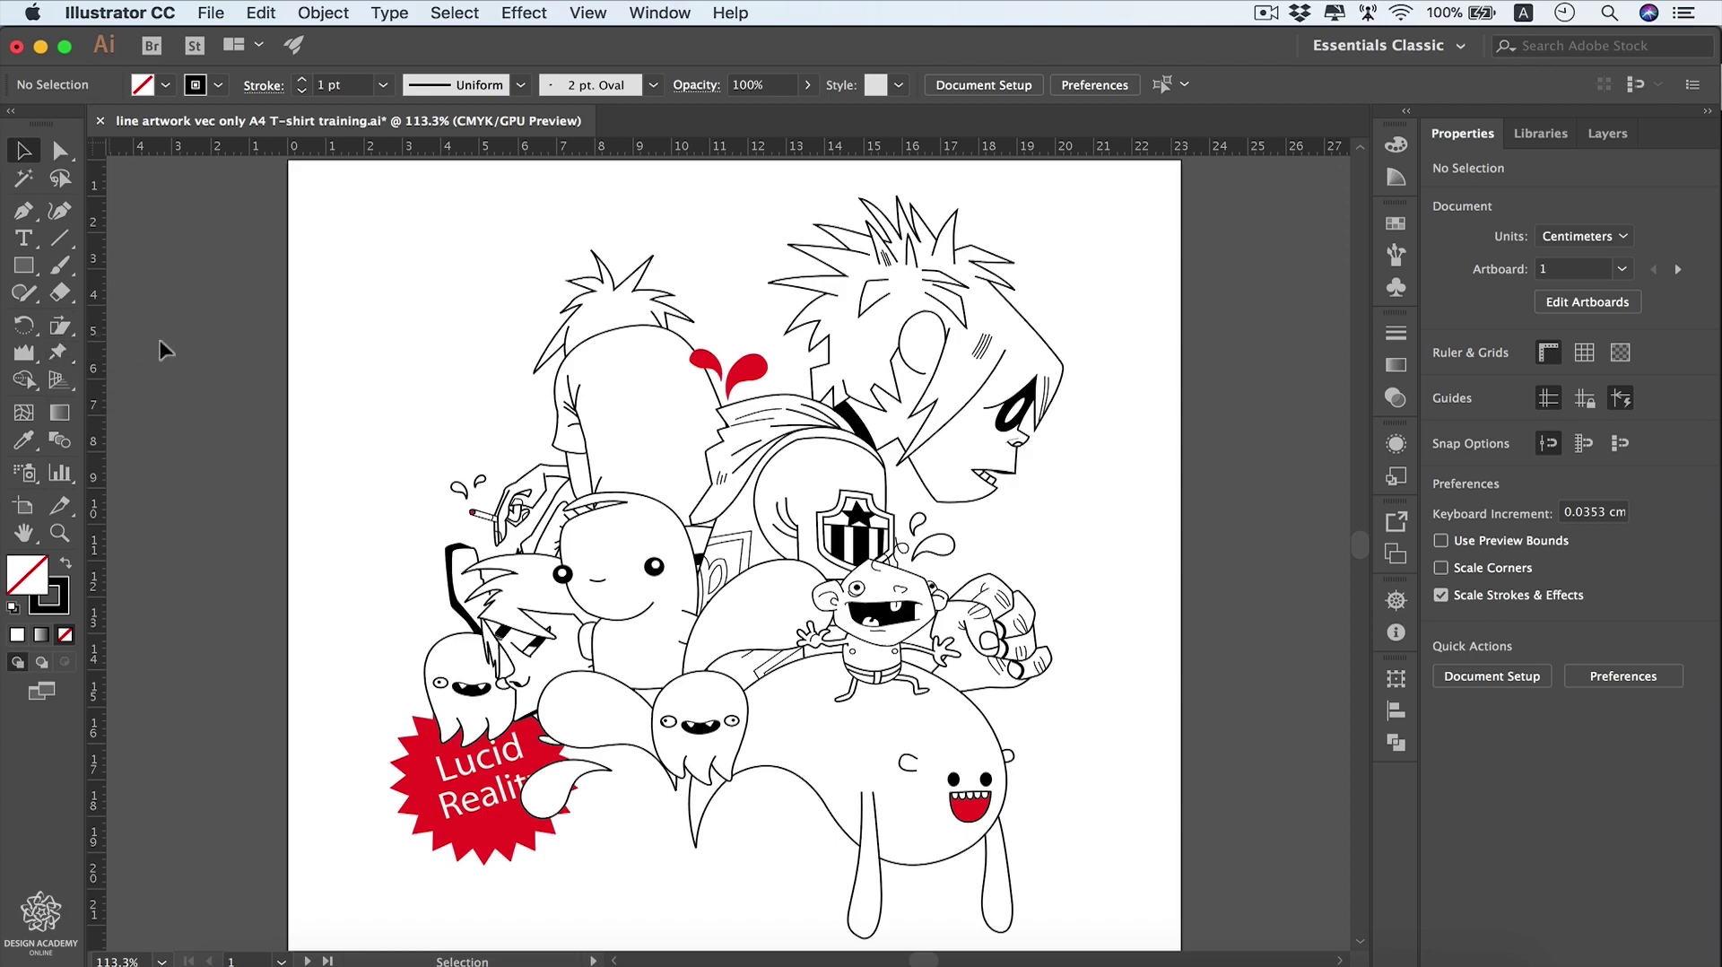
left_click(907, 596)
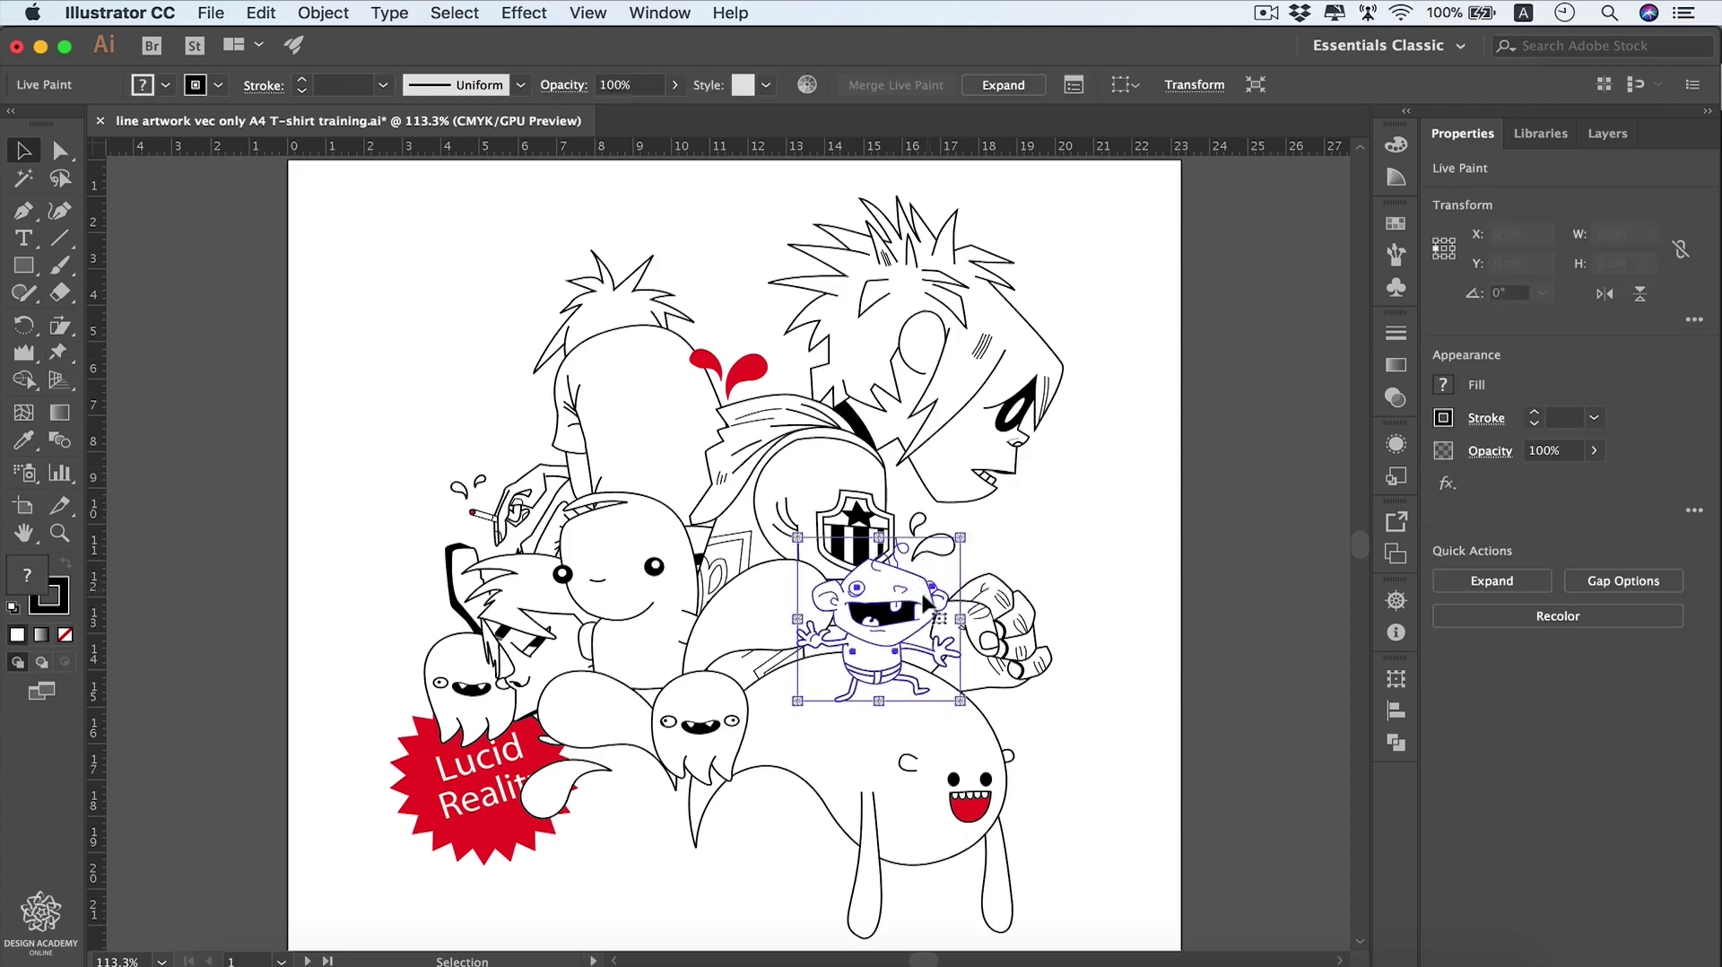
left_click_drag(903, 587, 448, 280)
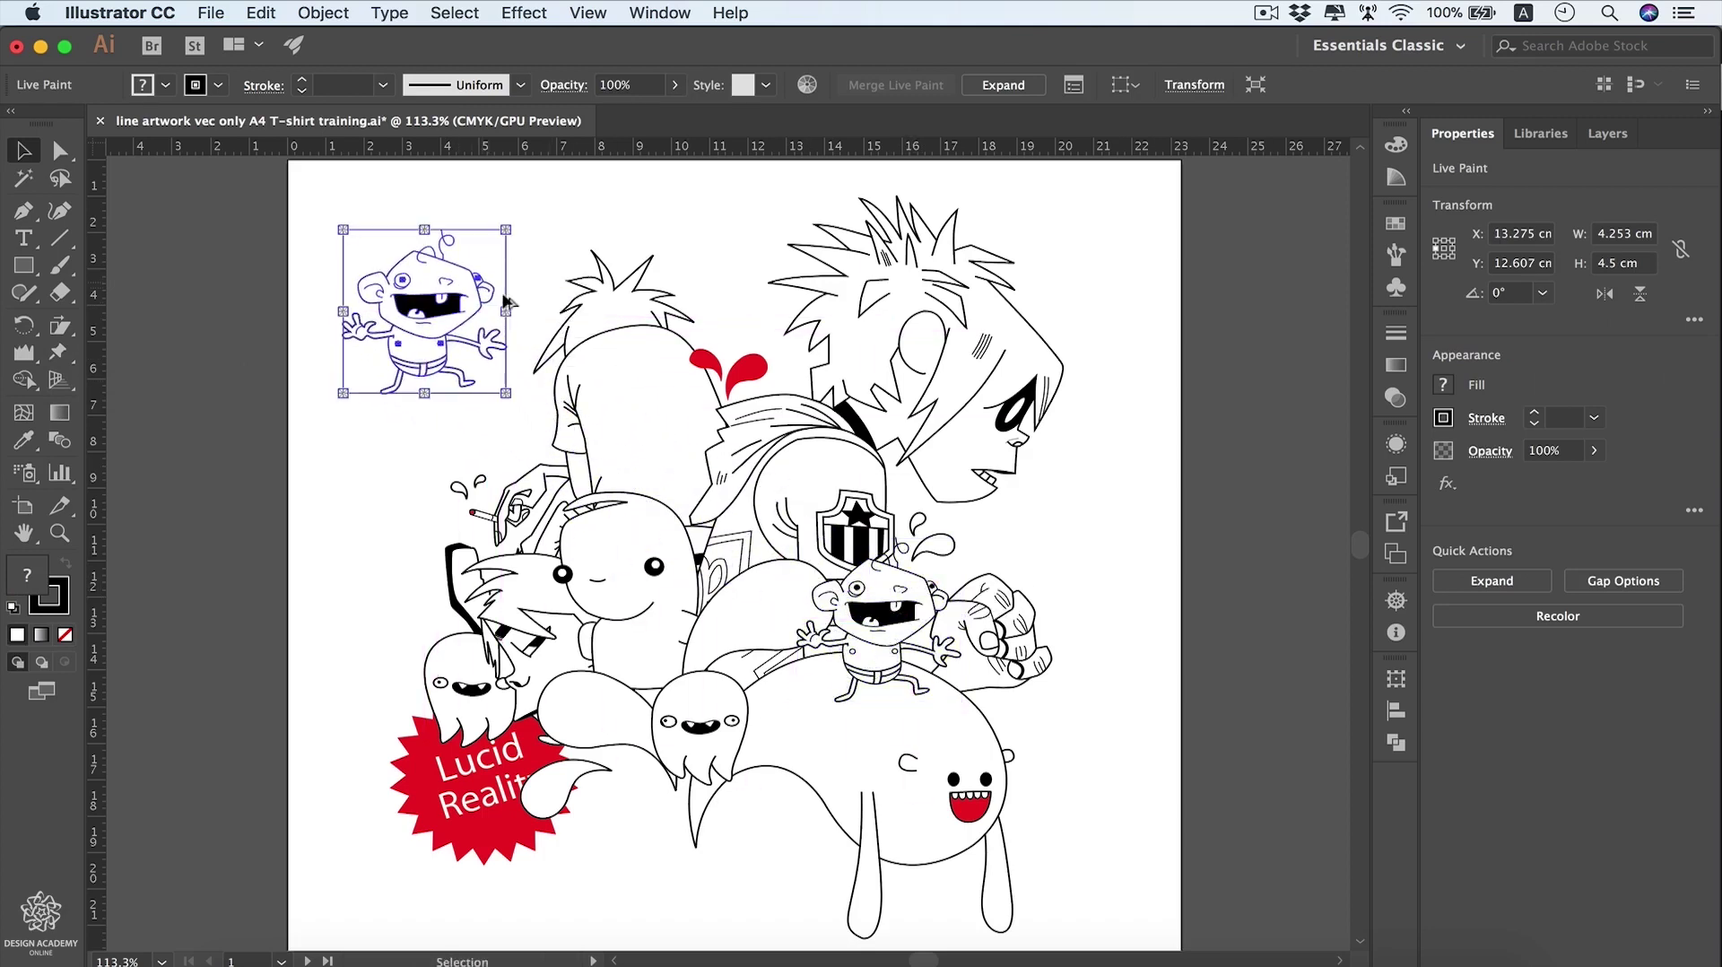
Step: Add Puppet Warp pins to the duplicated character's feet, hands and head, and hide the warp mesh
left_click(59, 352)
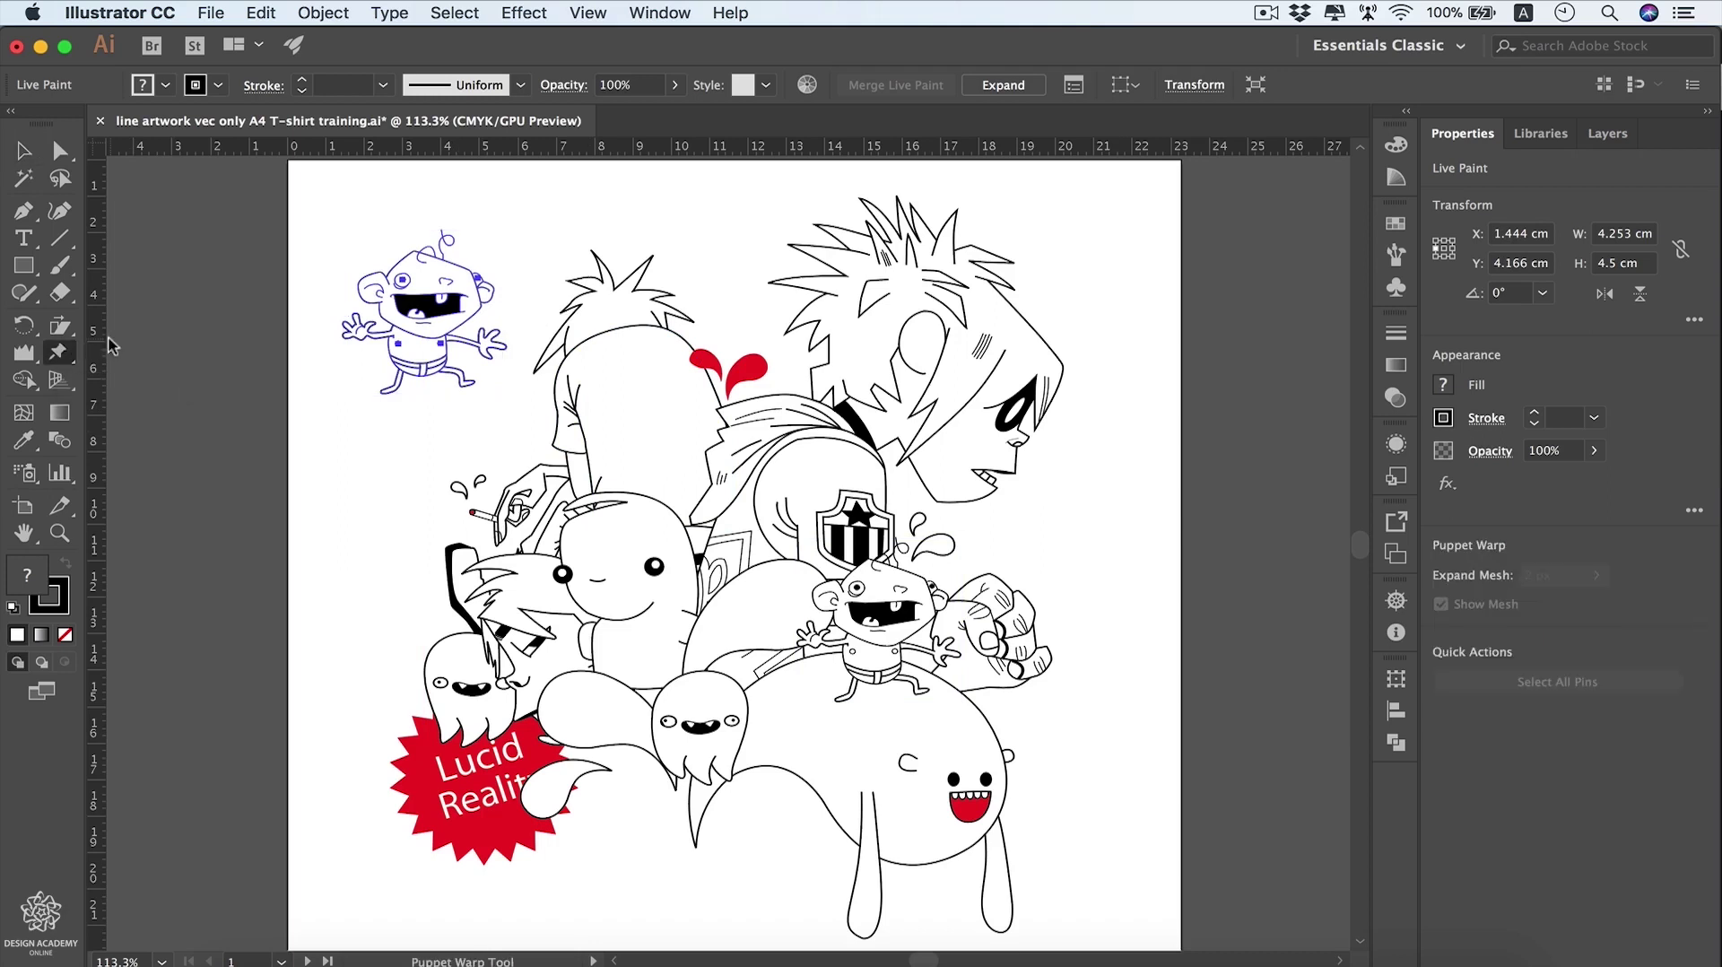
left_click(389, 389)
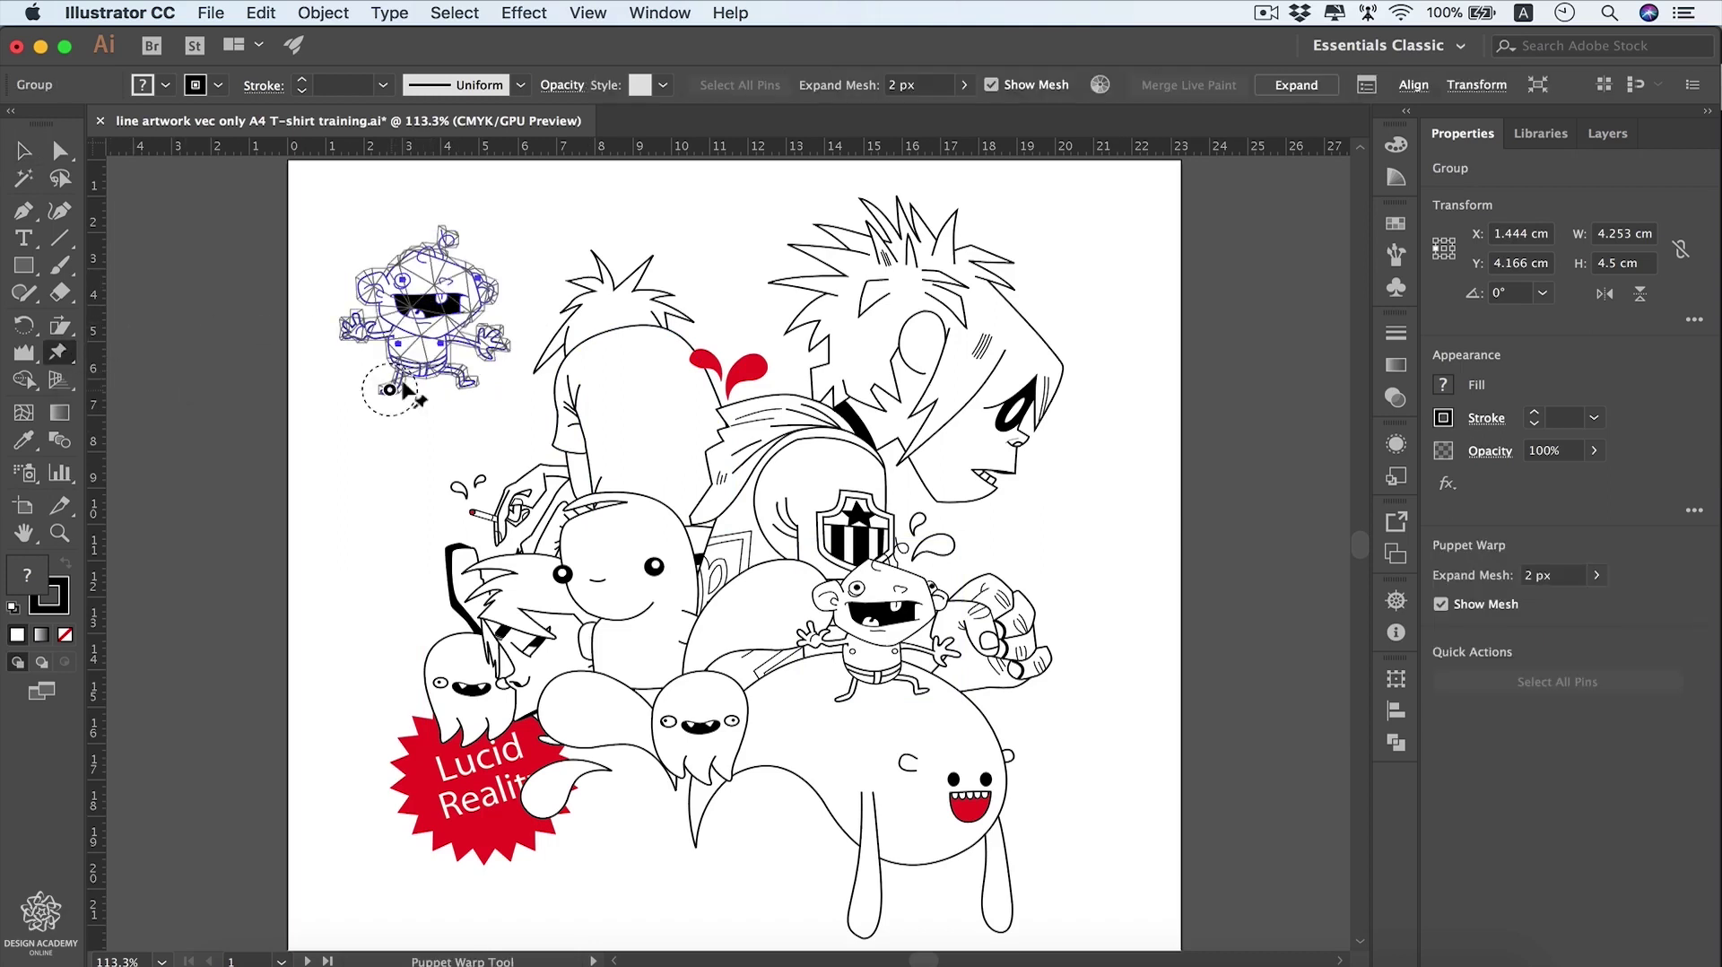
left_click(465, 380)
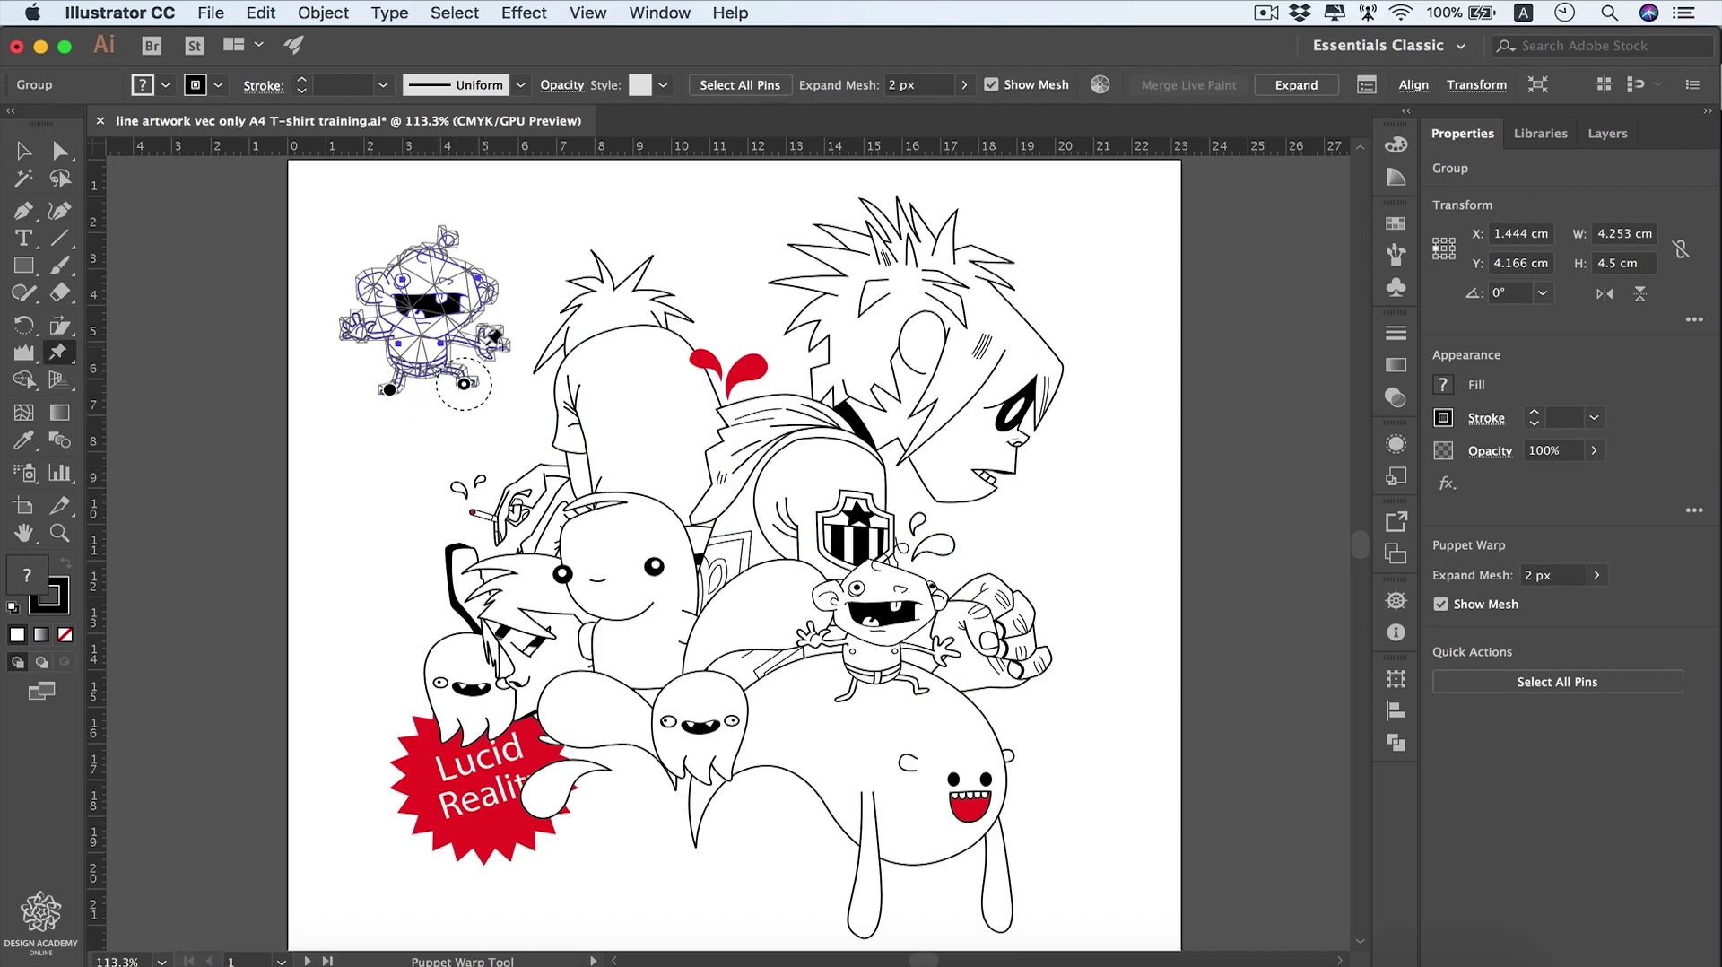
left_click(485, 344)
left_click(360, 330)
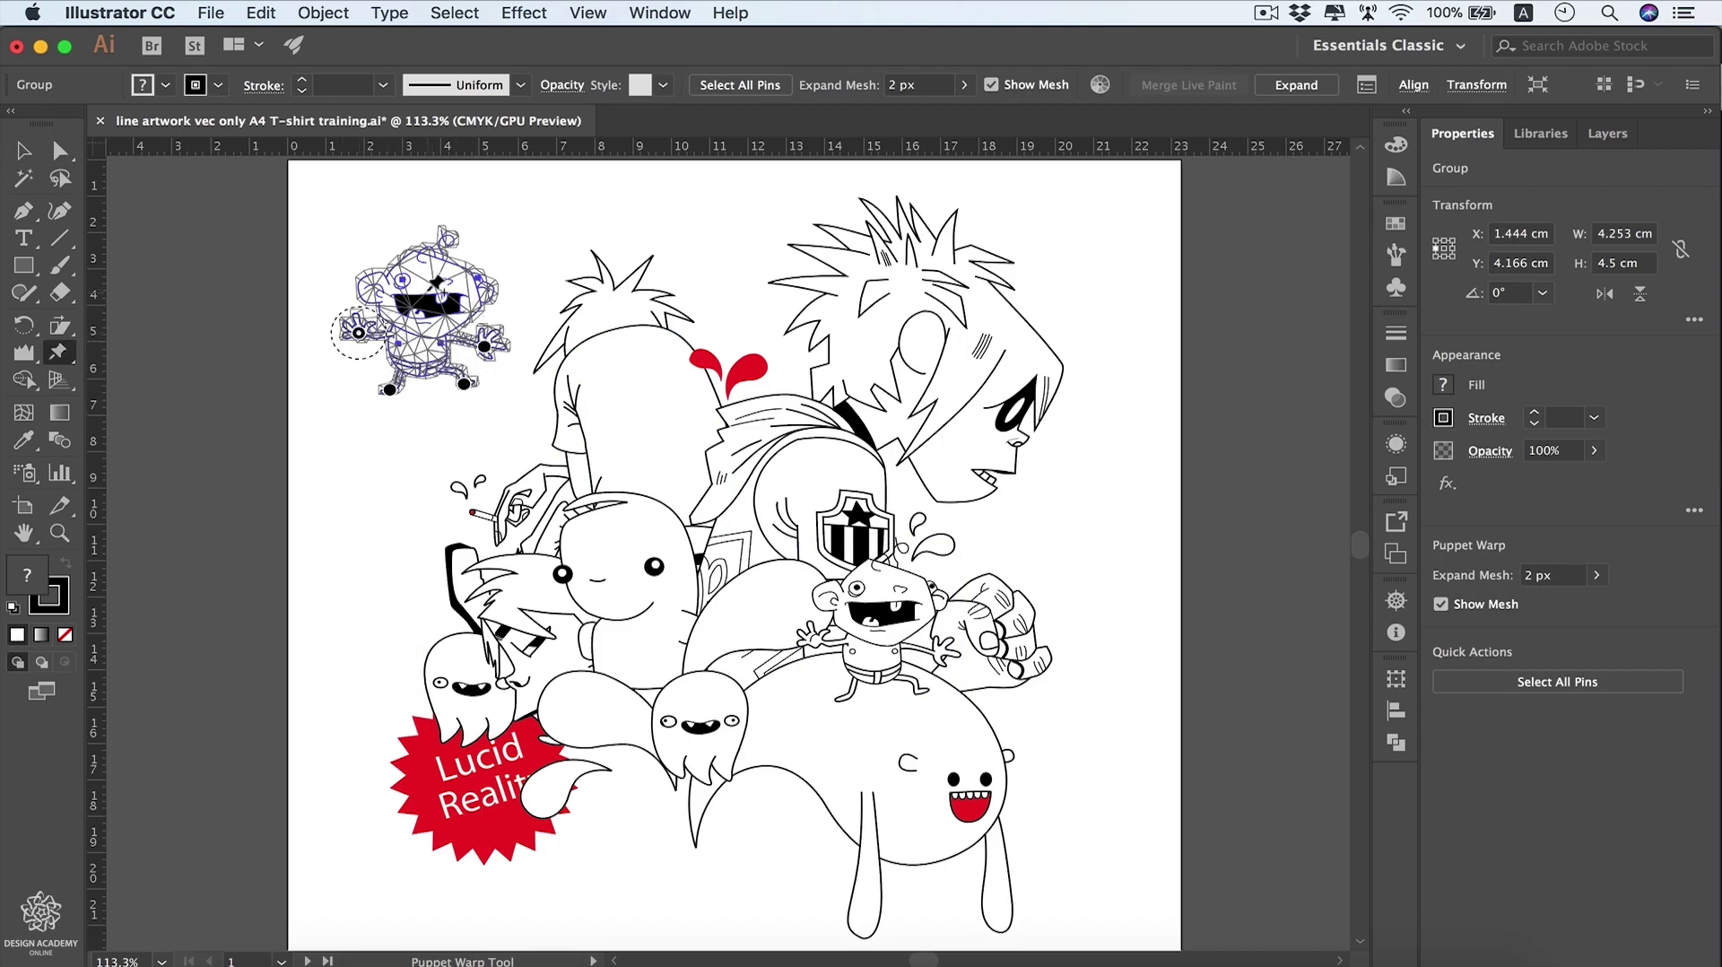
left_click(429, 293)
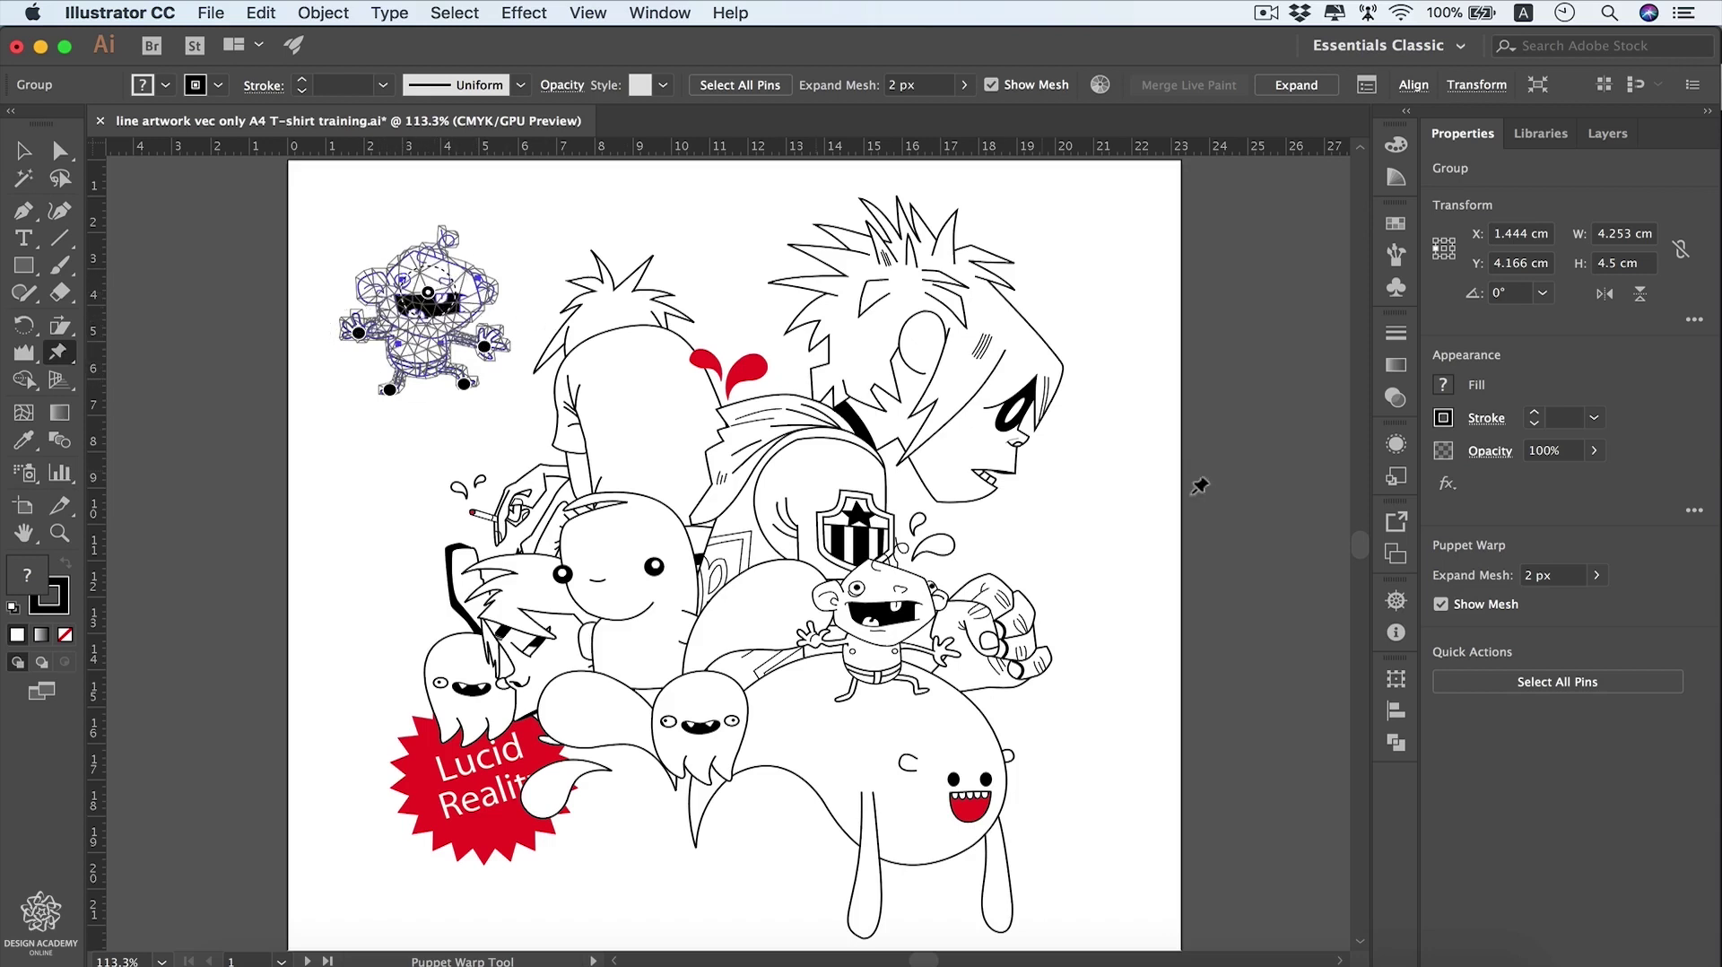
left_click(1442, 605)
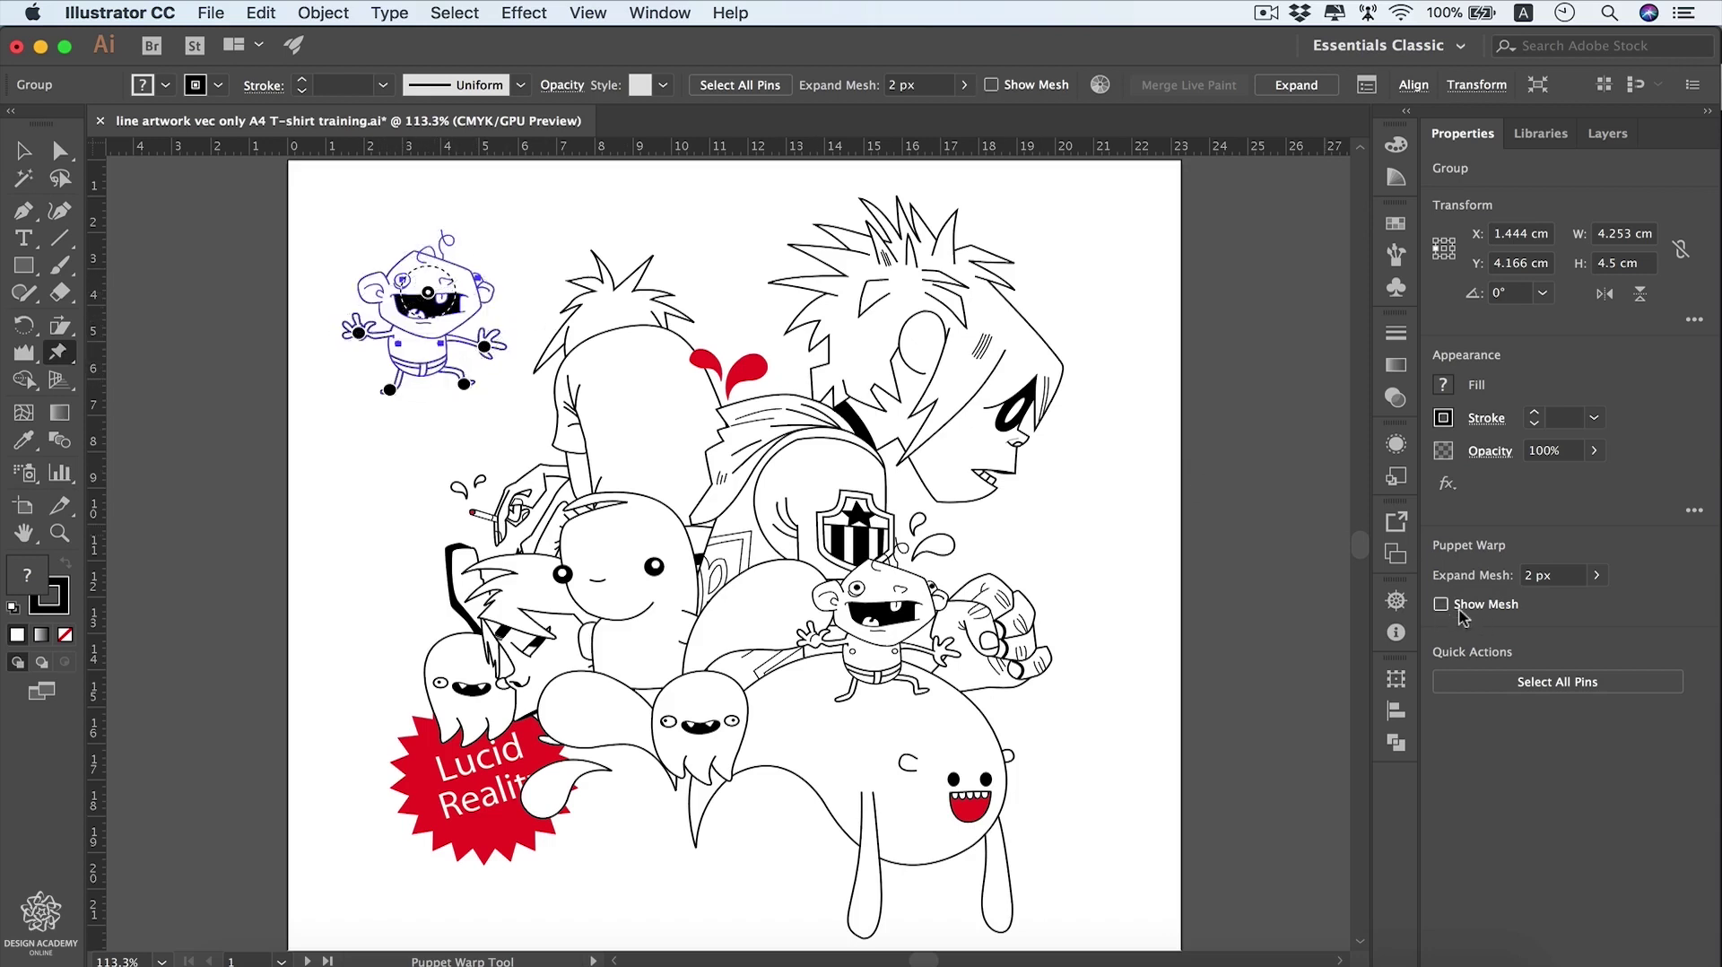
Step: Stretch the duplicate's arms outward and its legs downward with their pins, and shift the head up and to the left
left_click(463, 383)
left_click_drag(484, 346, 513, 324)
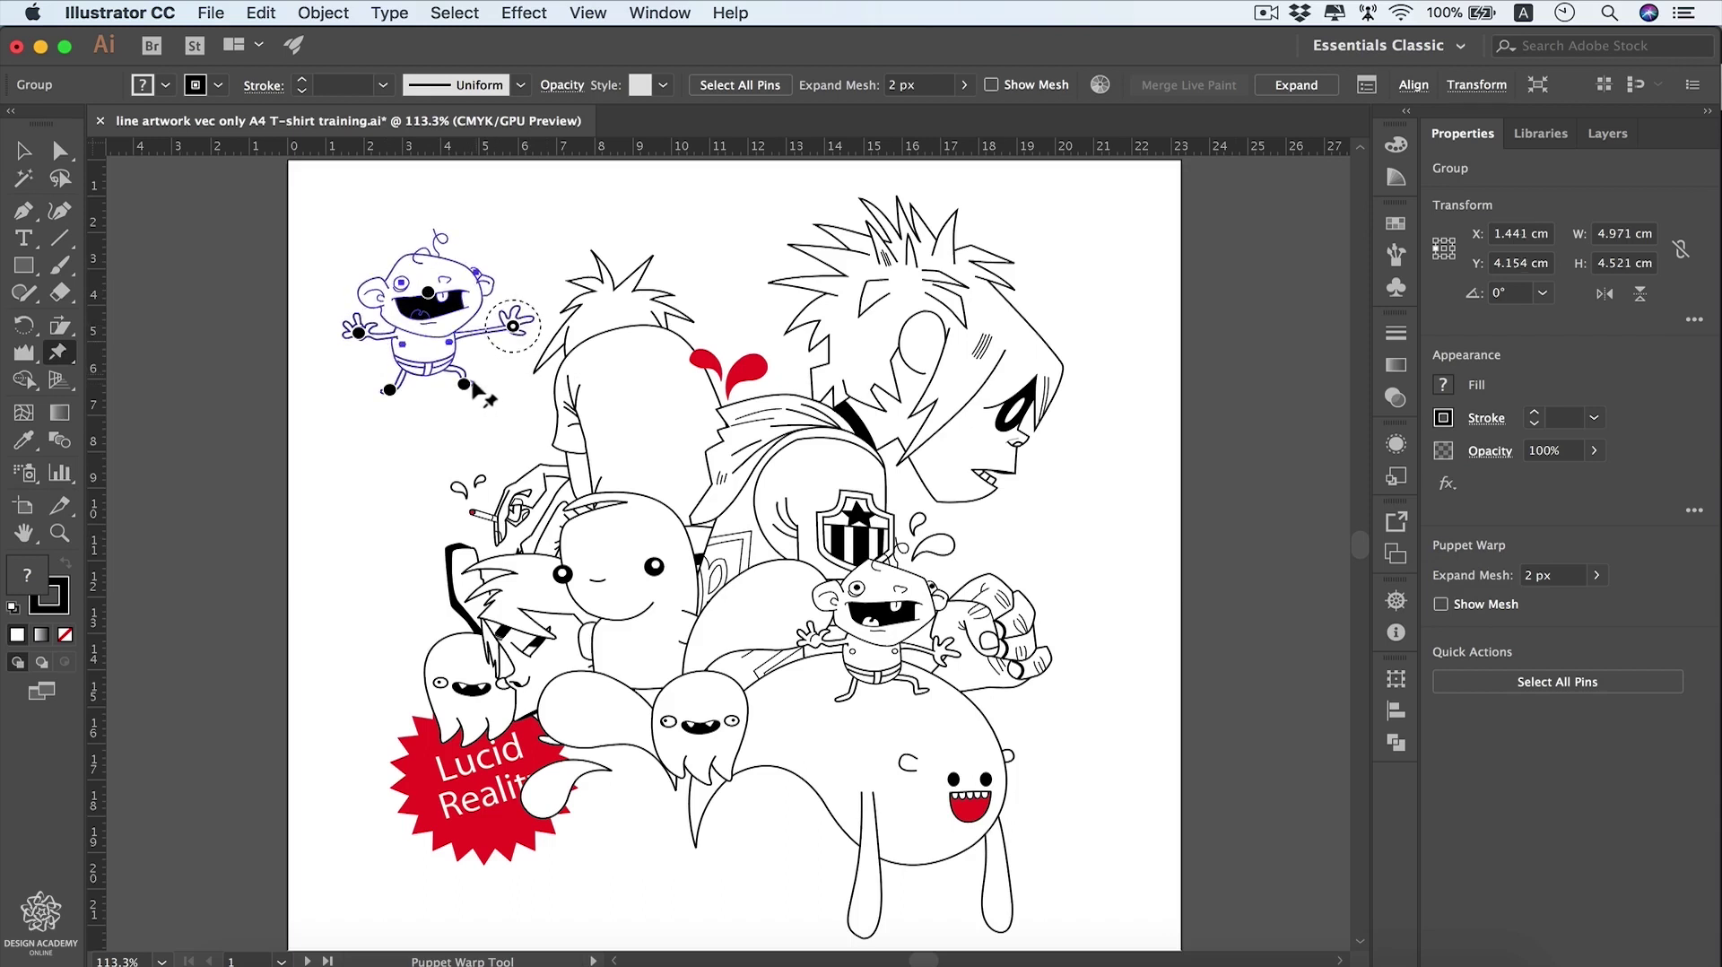
left_click_drag(465, 384, 479, 431)
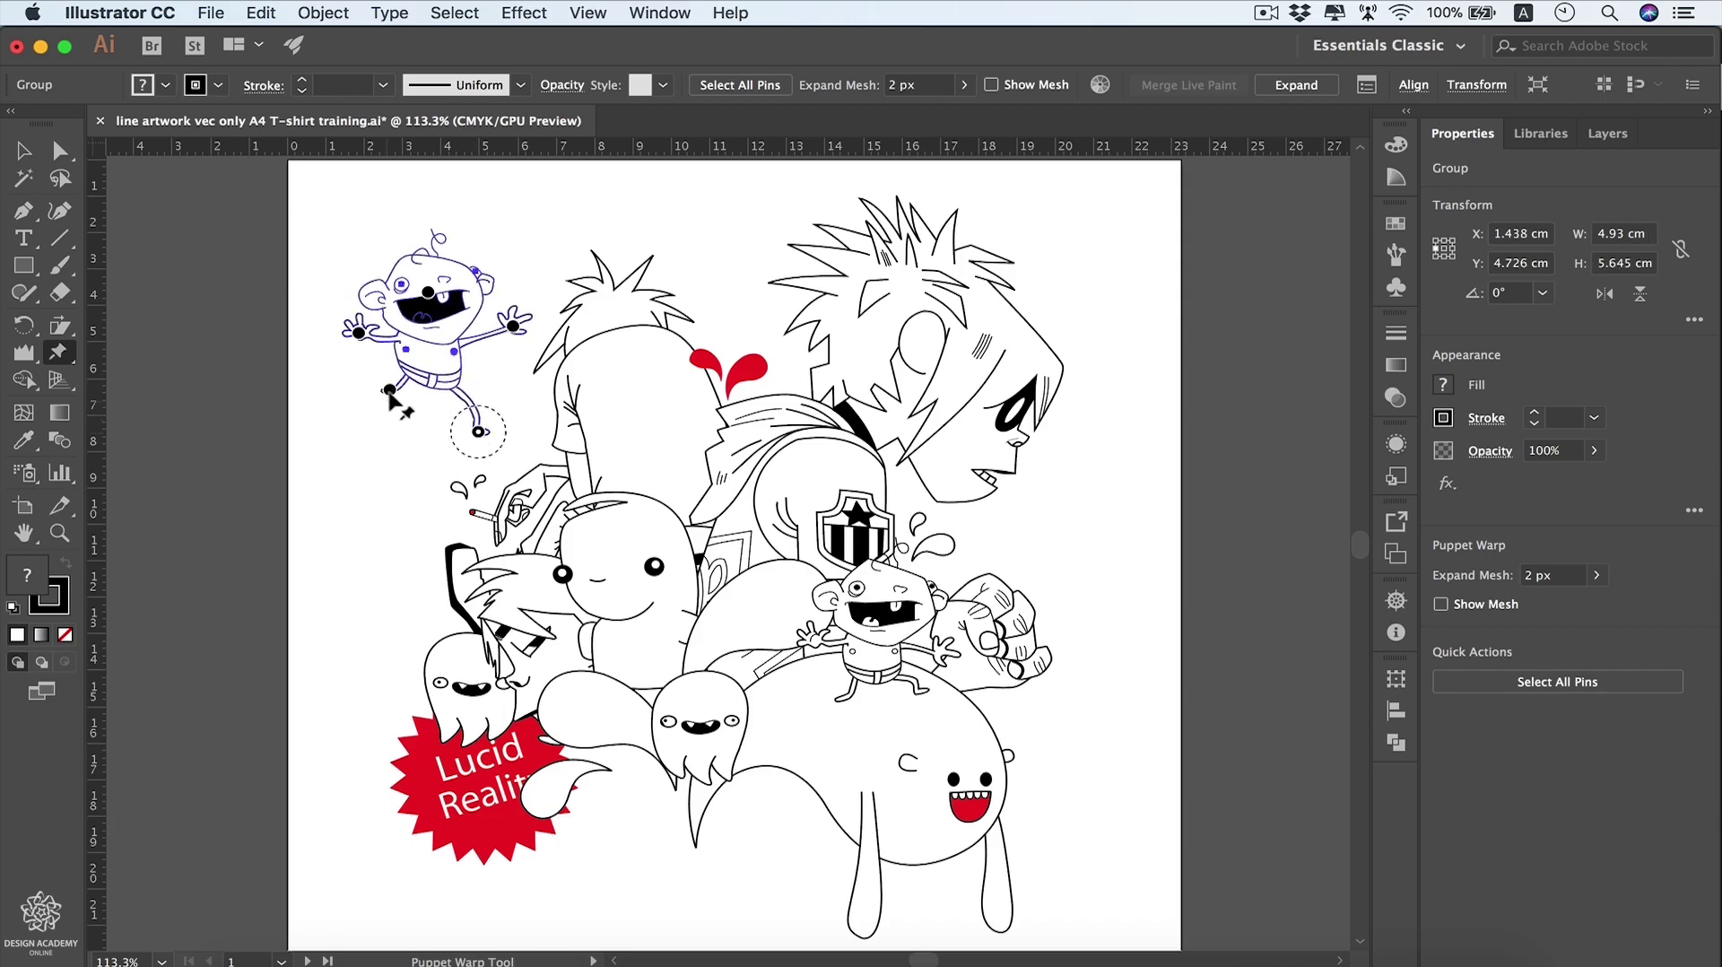
left_click_drag(389, 391, 363, 461)
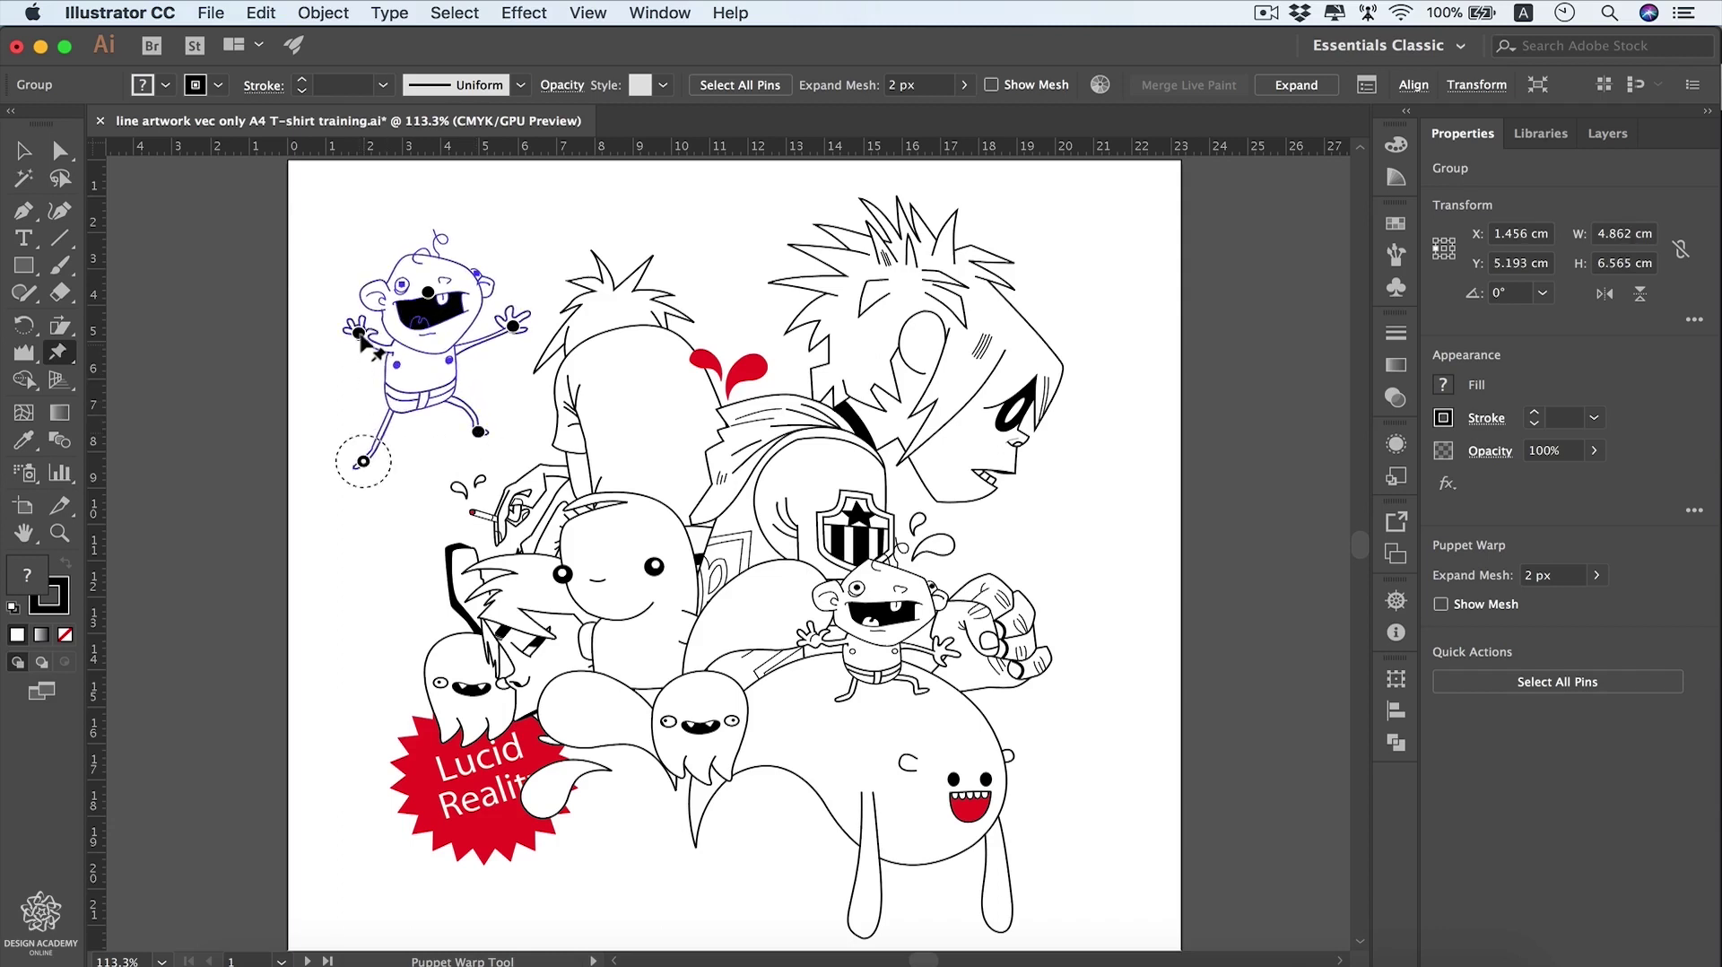
left_click_drag(361, 337, 303, 350)
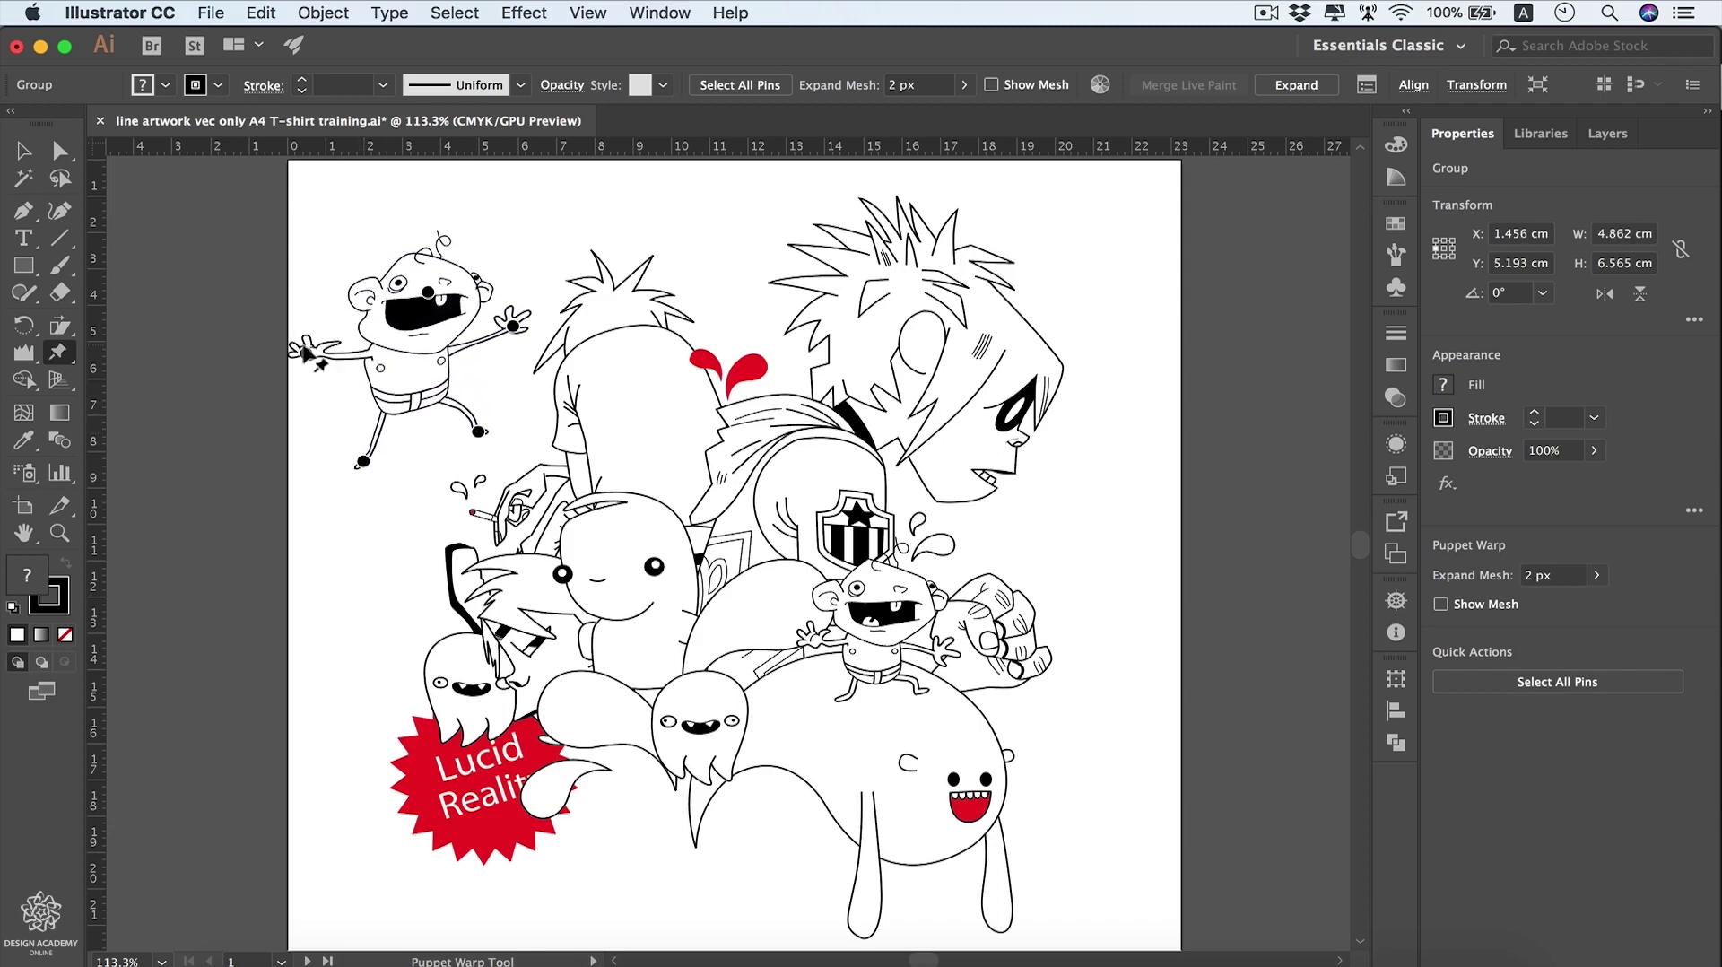
mouse_move(429, 294)
left_mouse_down()
mouse_move(424, 218)
mouse_move(412, 291)
left_mouse_up()
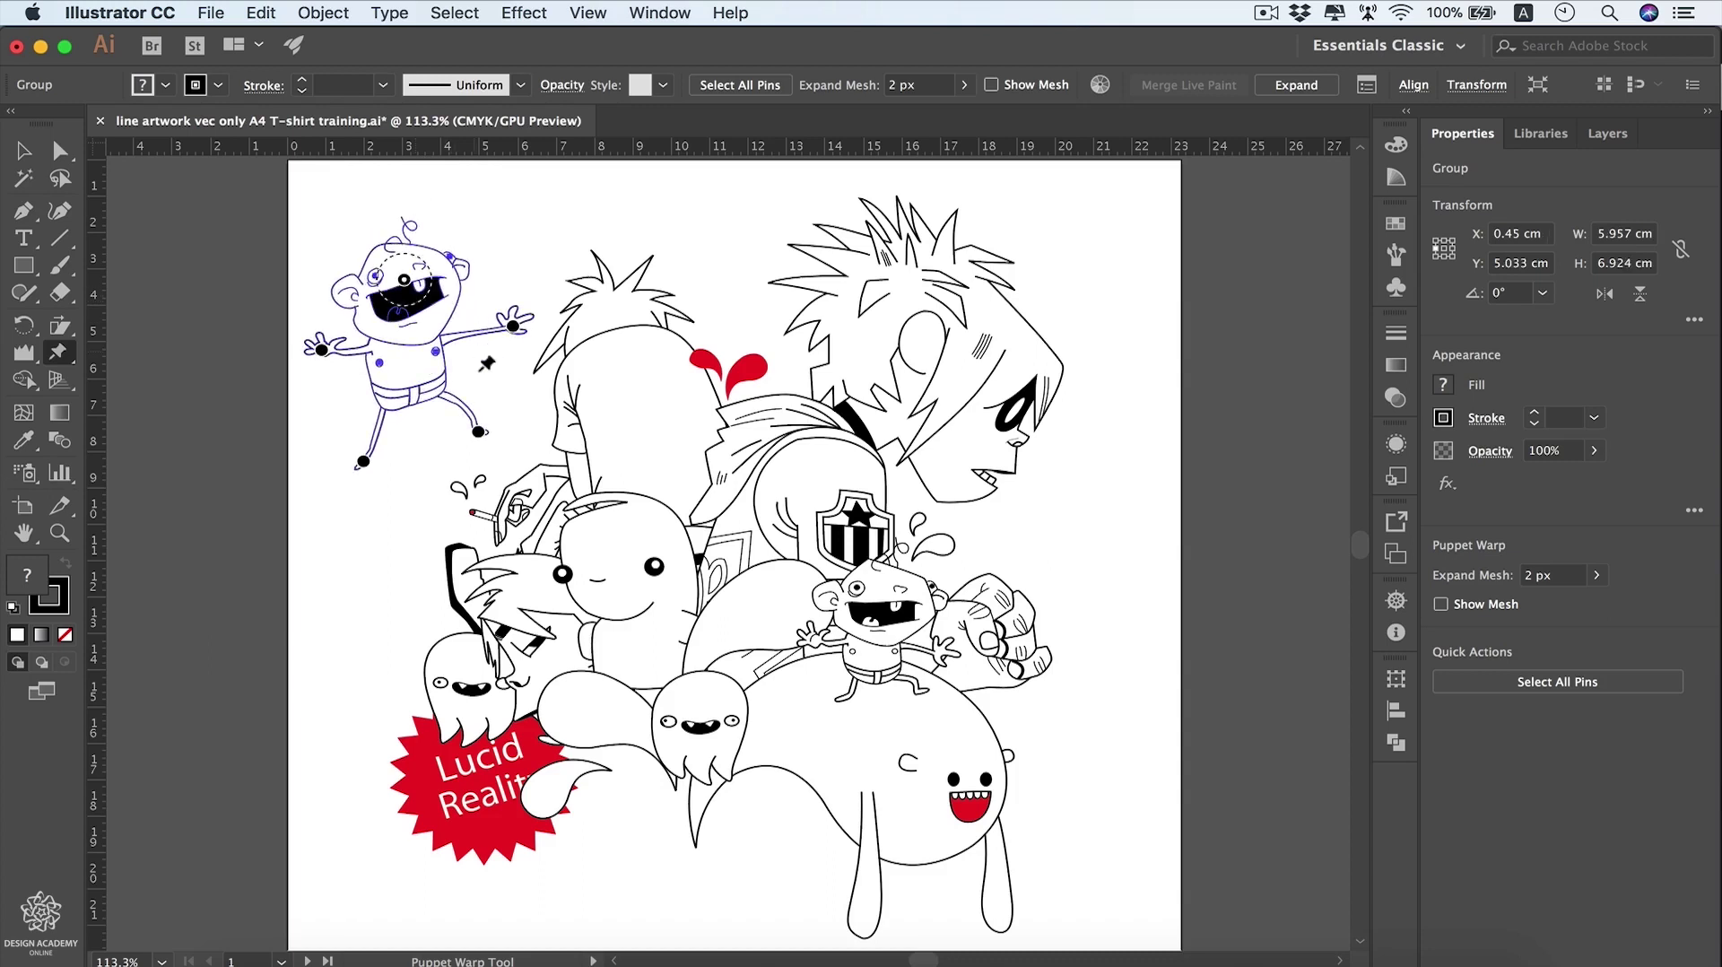
Step: Lower the duplicate's right foot and rotate the pins on both feet and the right hand
left_click_drag(480, 432, 482, 464)
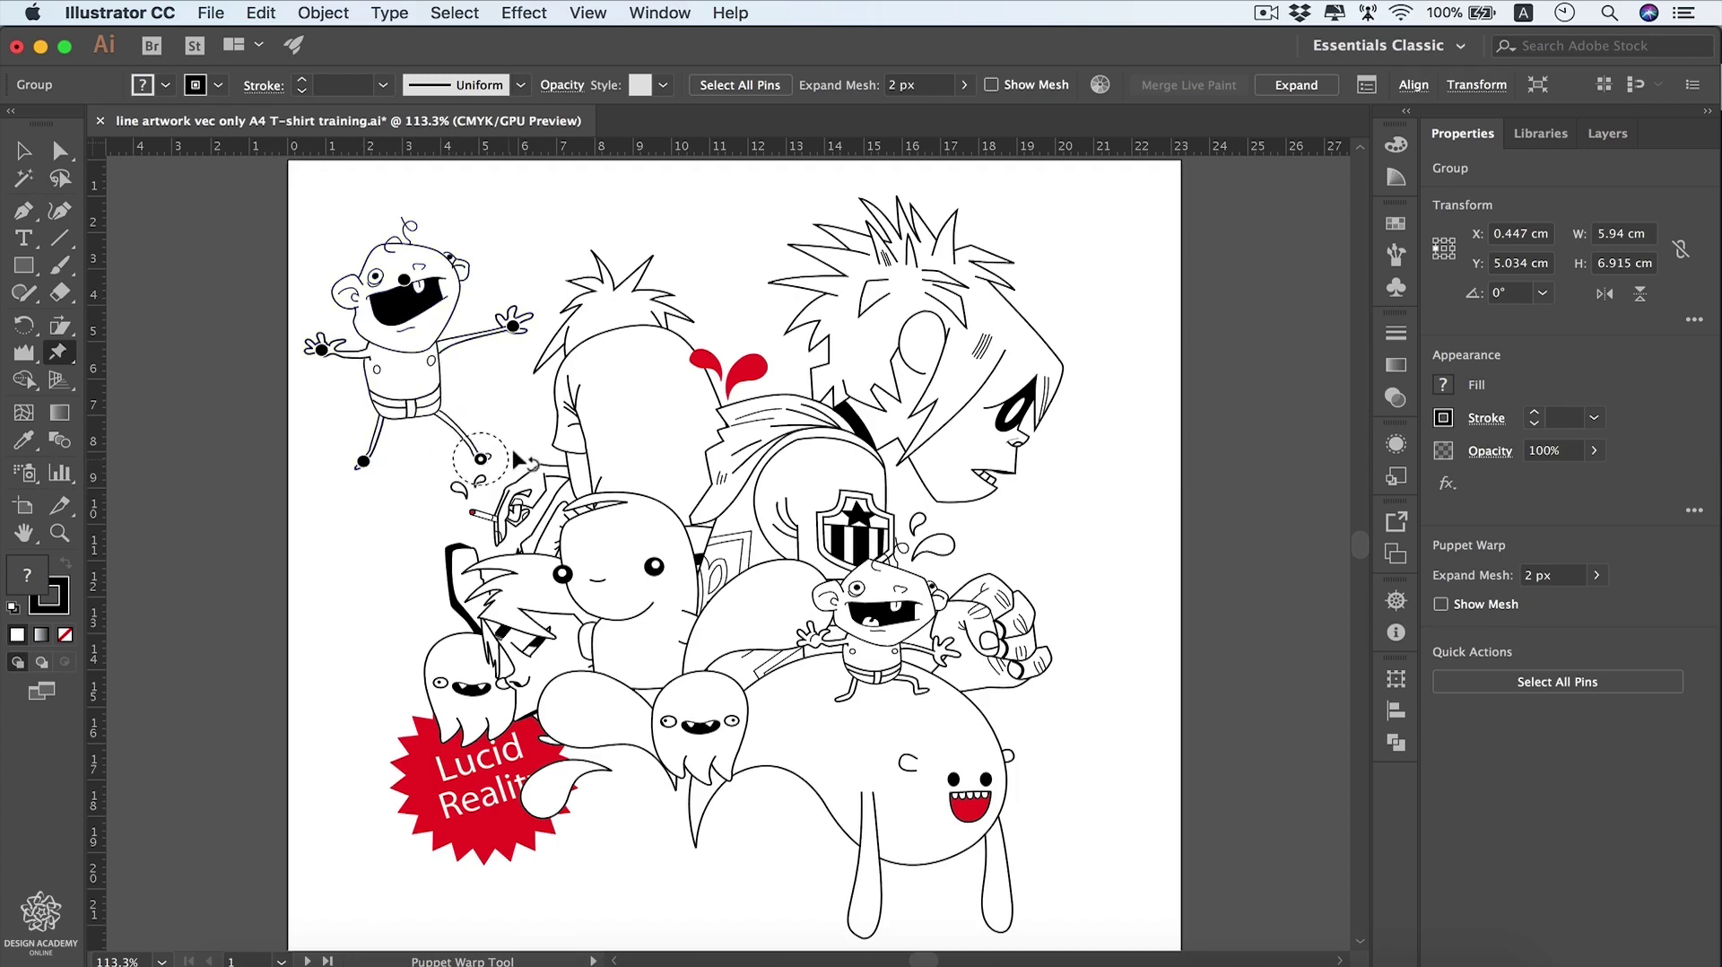
left_click_drag(512, 464, 504, 431)
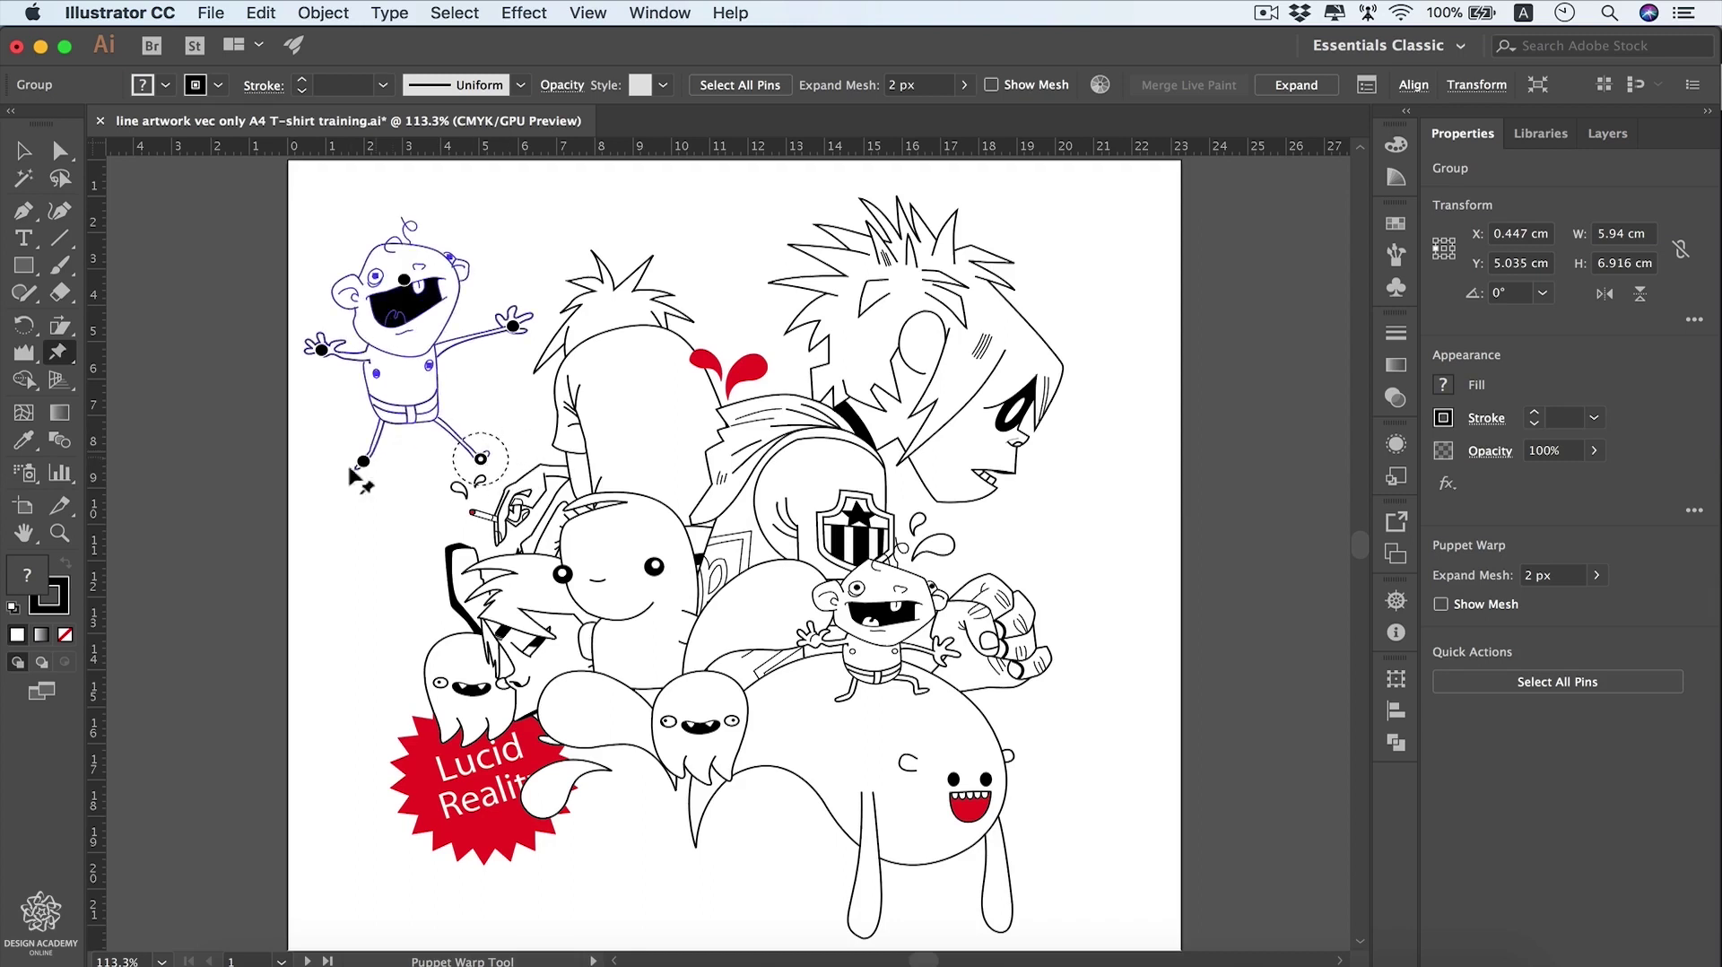
left_click(364, 463)
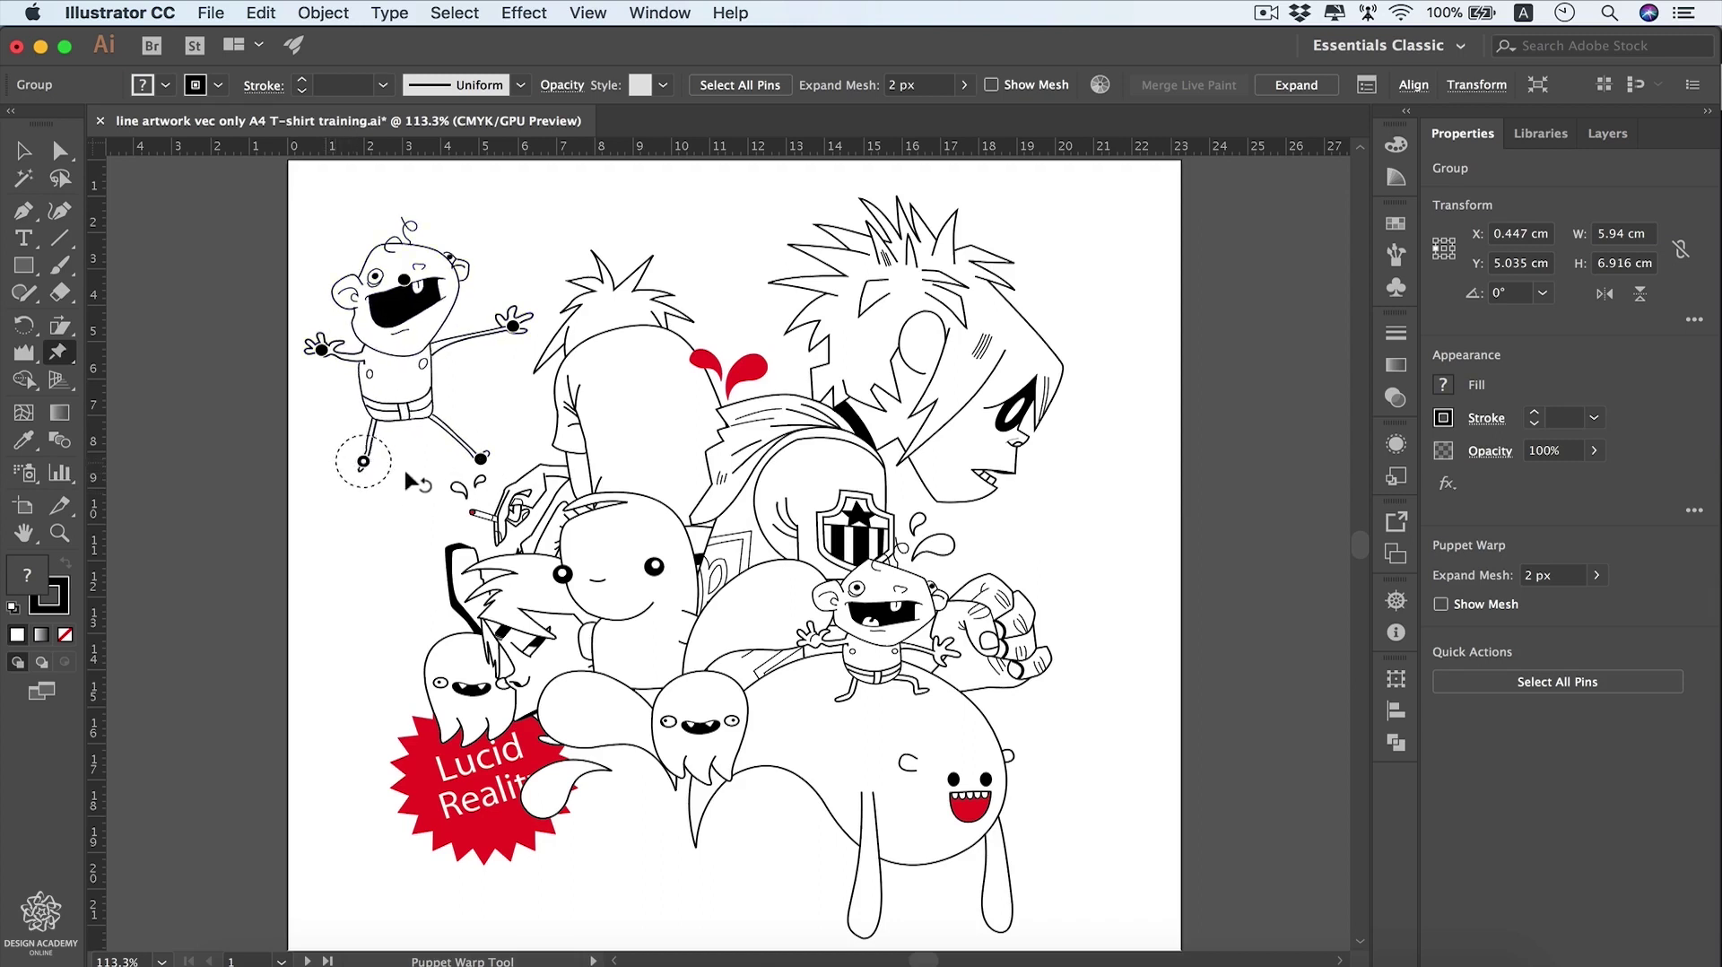
left_click(514, 326)
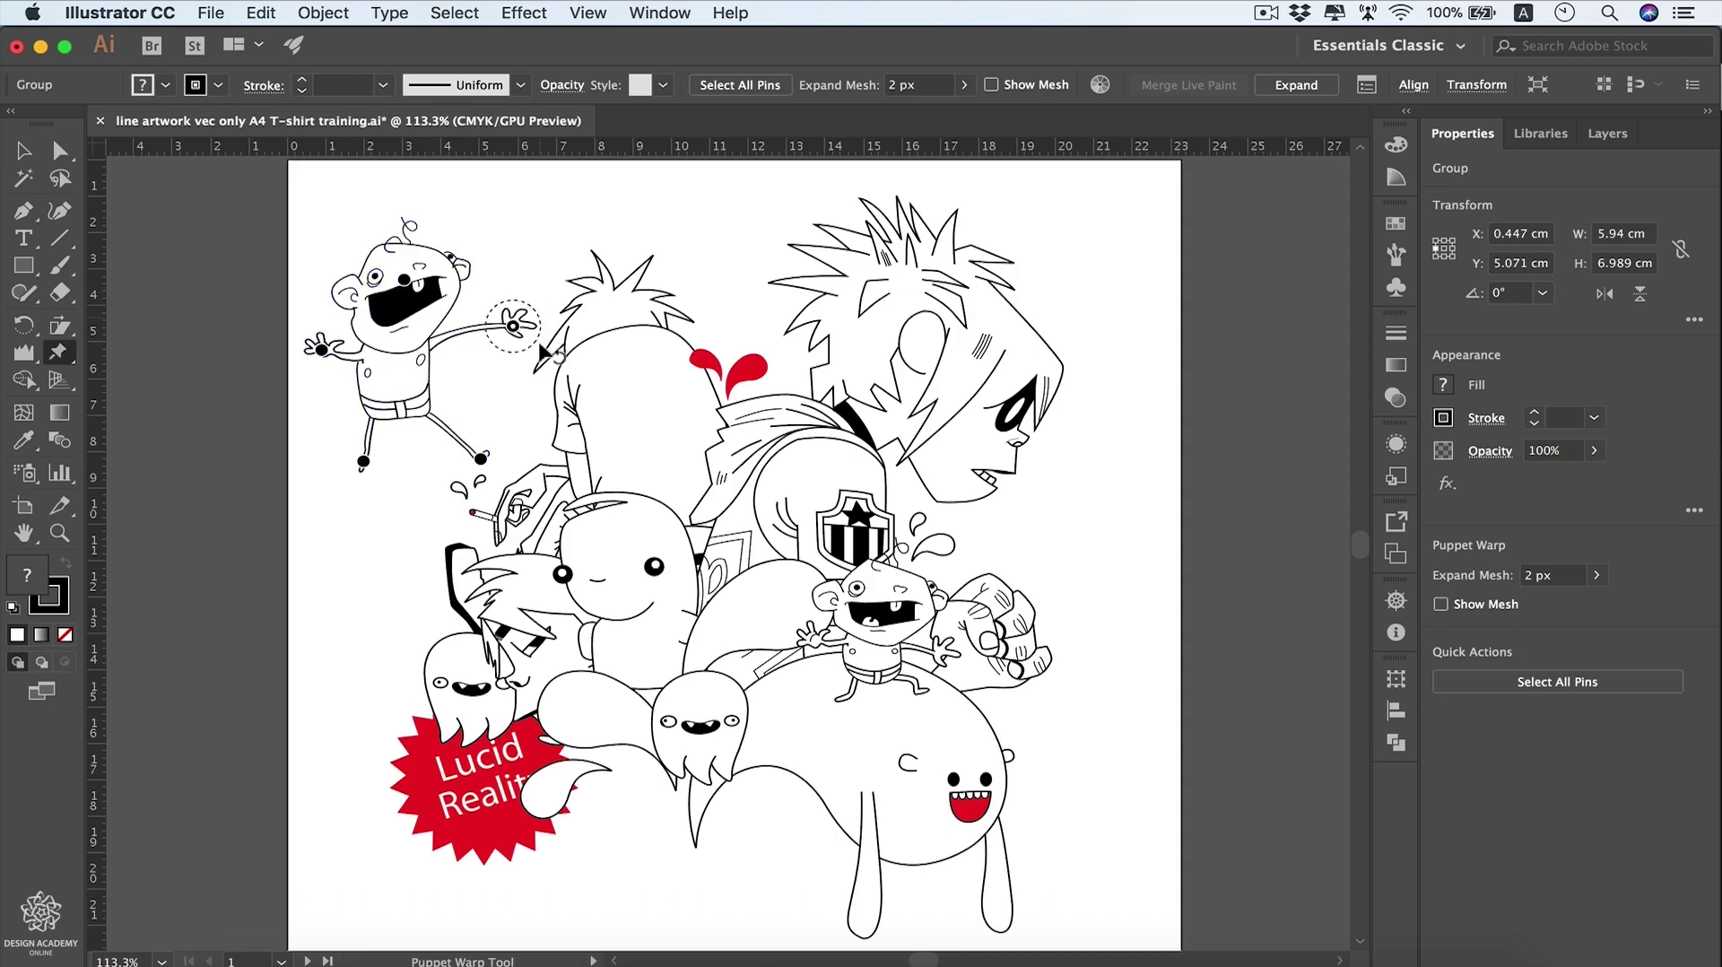
left_click_drag(542, 350, 532, 344)
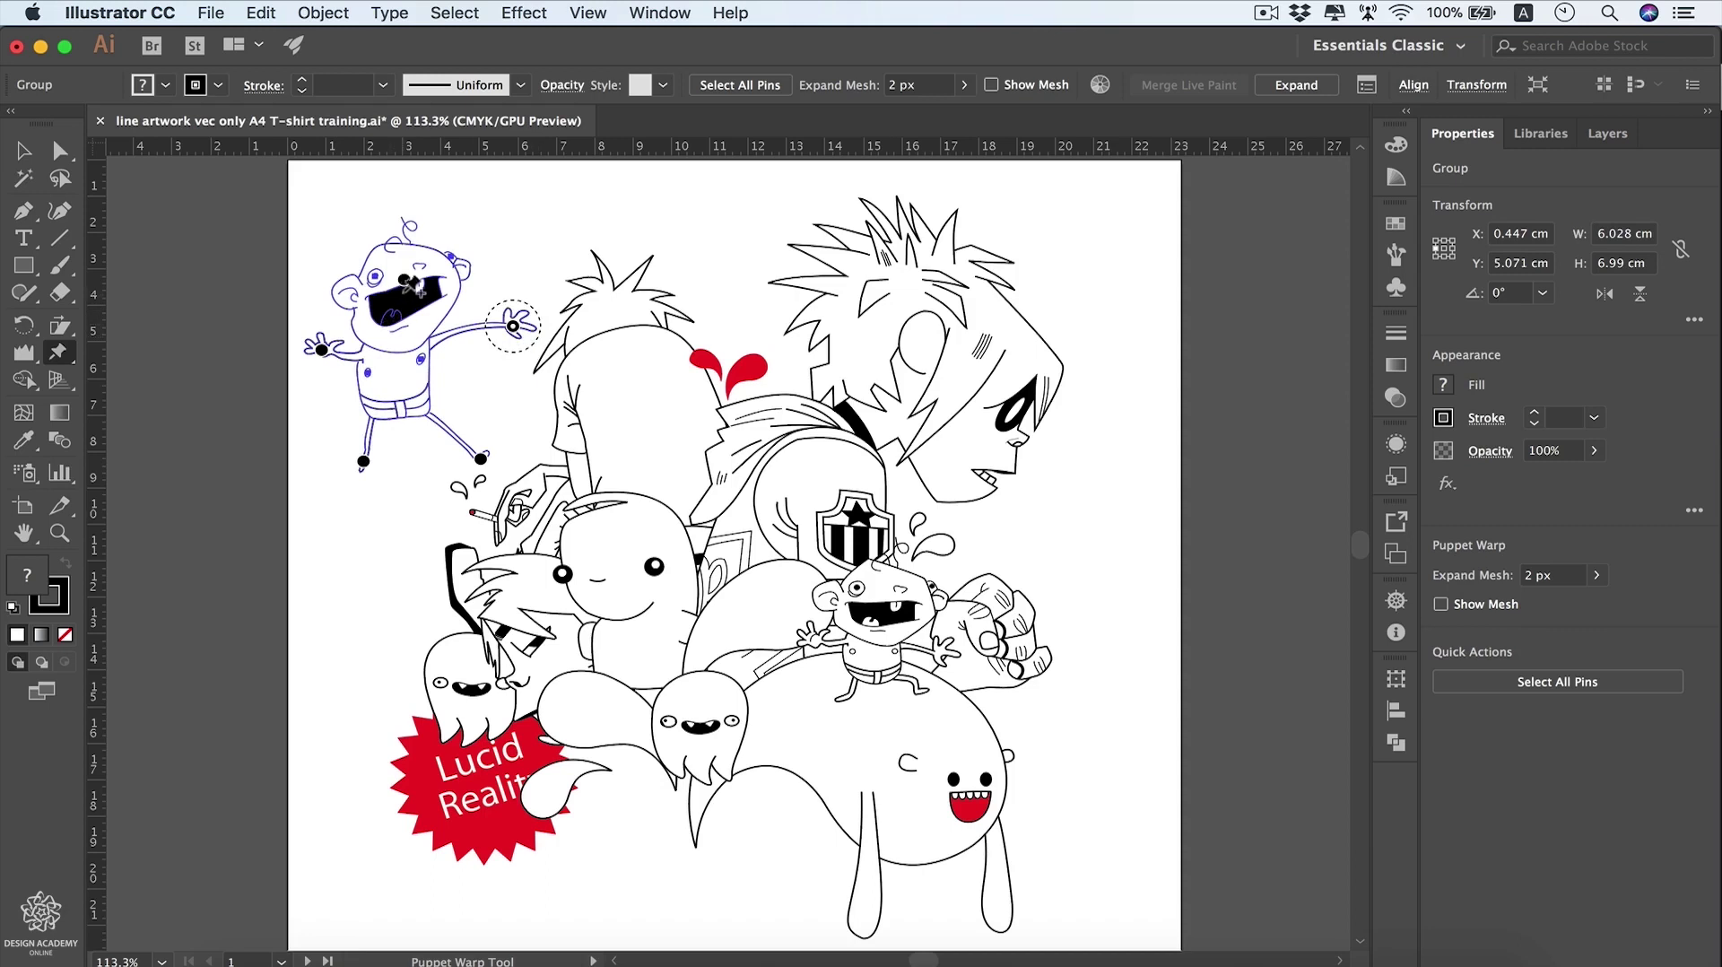
Step: Pull the duplicate's head upward, lengthen its left leg and lower both hands using the warp pins
left_click_drag(404, 284, 408, 242)
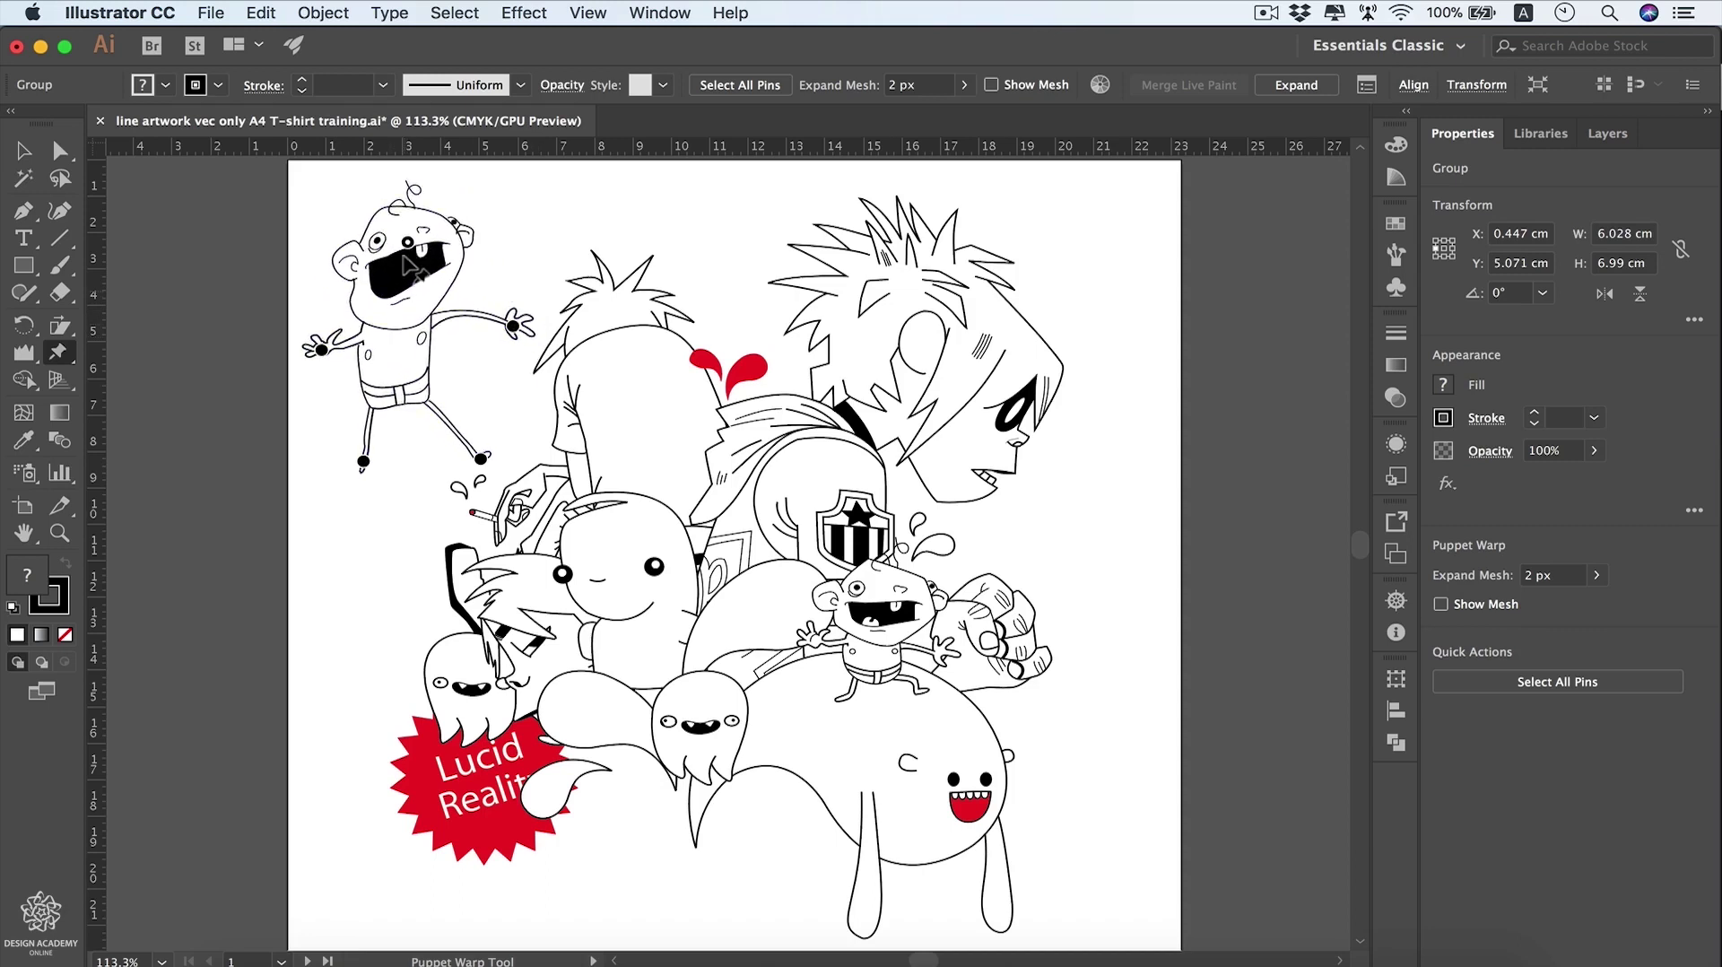
left_click_drag(363, 464, 363, 529)
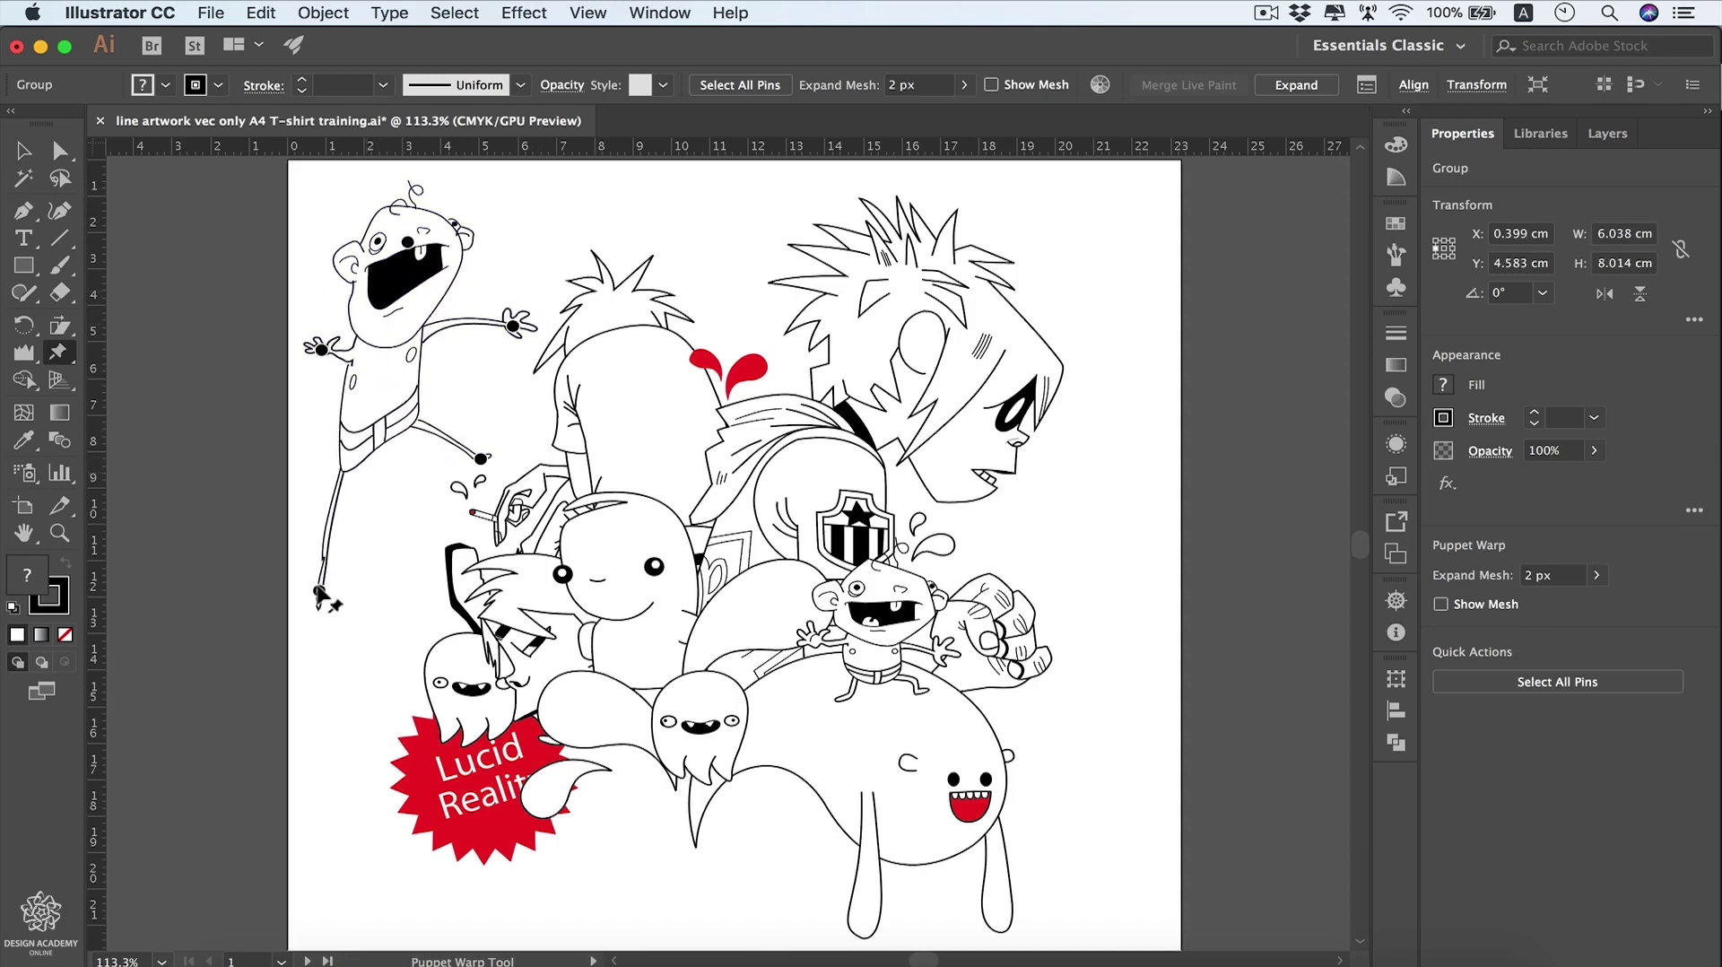
left_click_drag(323, 352, 293, 402)
mouse_move(513, 327)
left_mouse_down()
mouse_move(1031, 368)
mouse_move(498, 353)
left_mouse_up()
Step: Lower and tilt the duplicate's head, shorten the left leg and bend the right leg inward
left_click(409, 243)
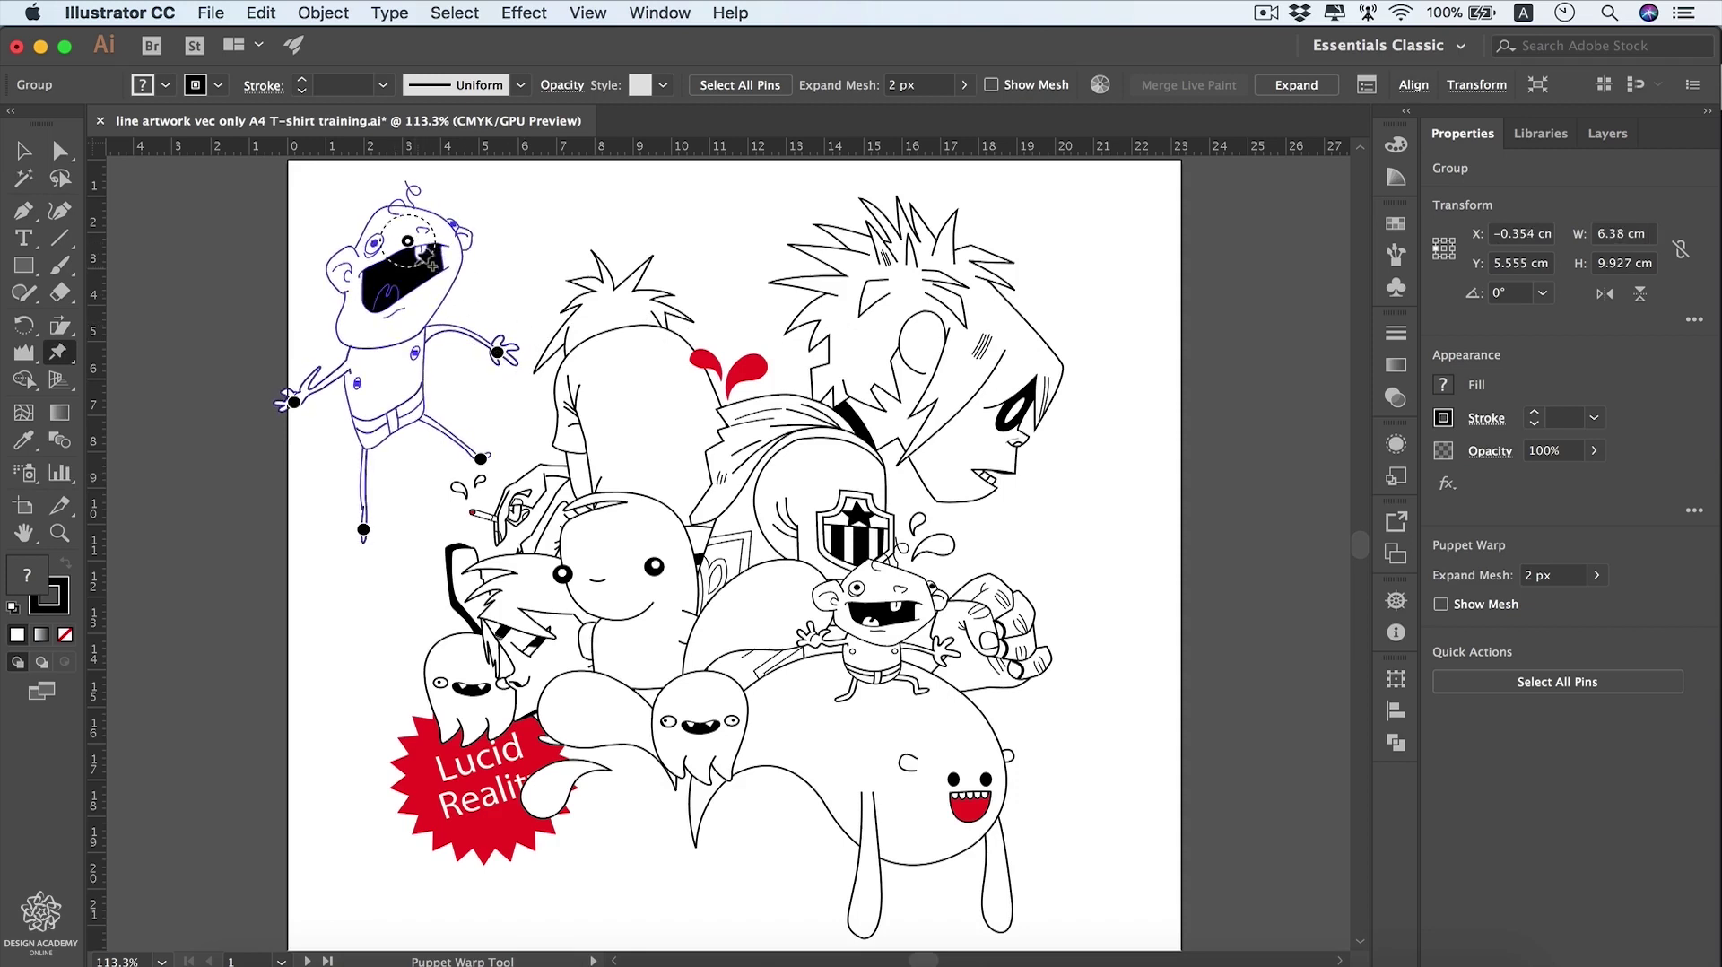
left_click_drag(432, 265, 400, 313)
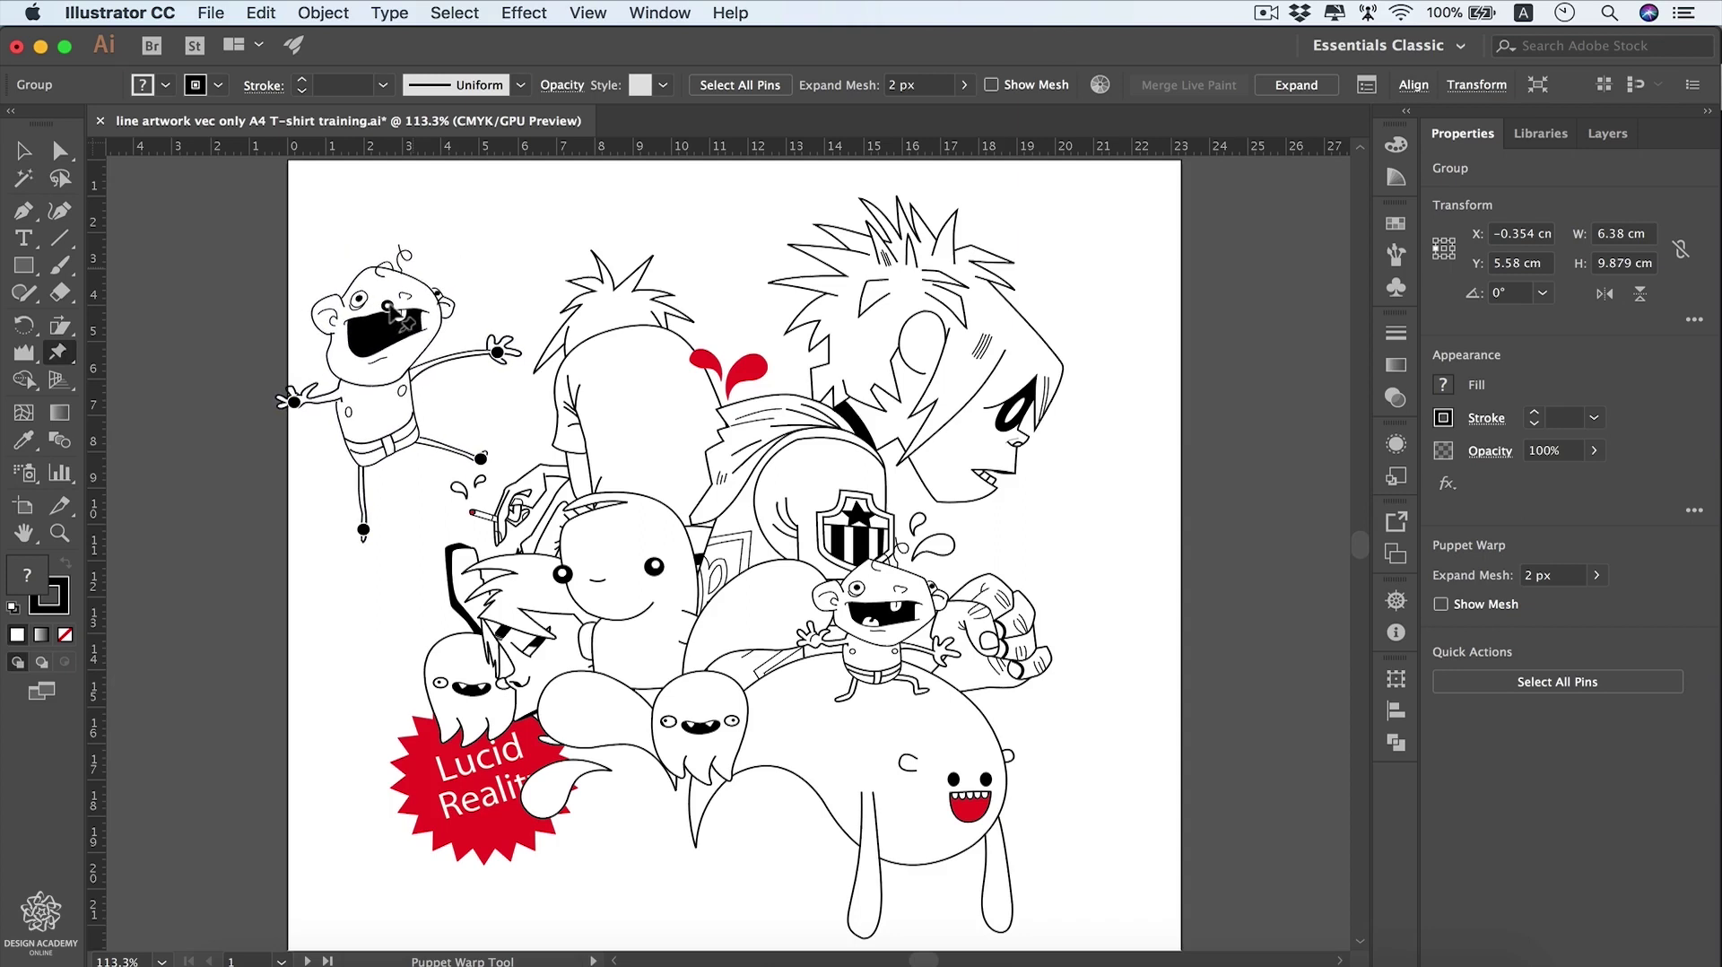
left_click_drag(363, 530, 353, 499)
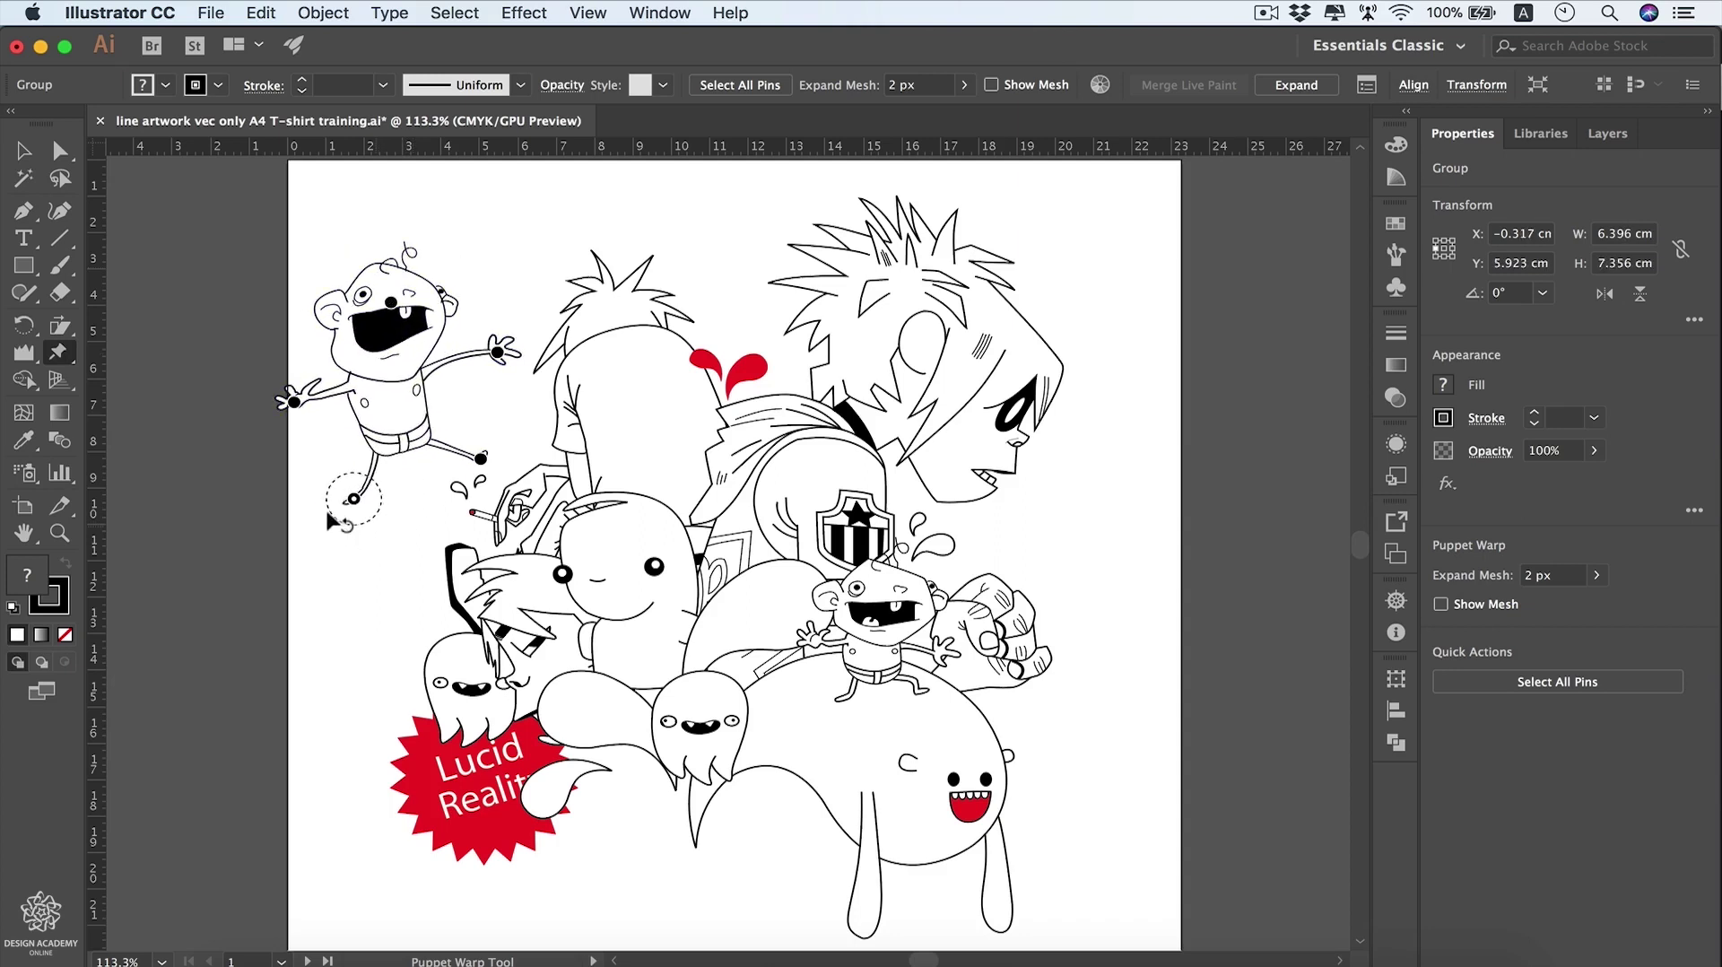
left_click_drag(481, 459, 447, 449)
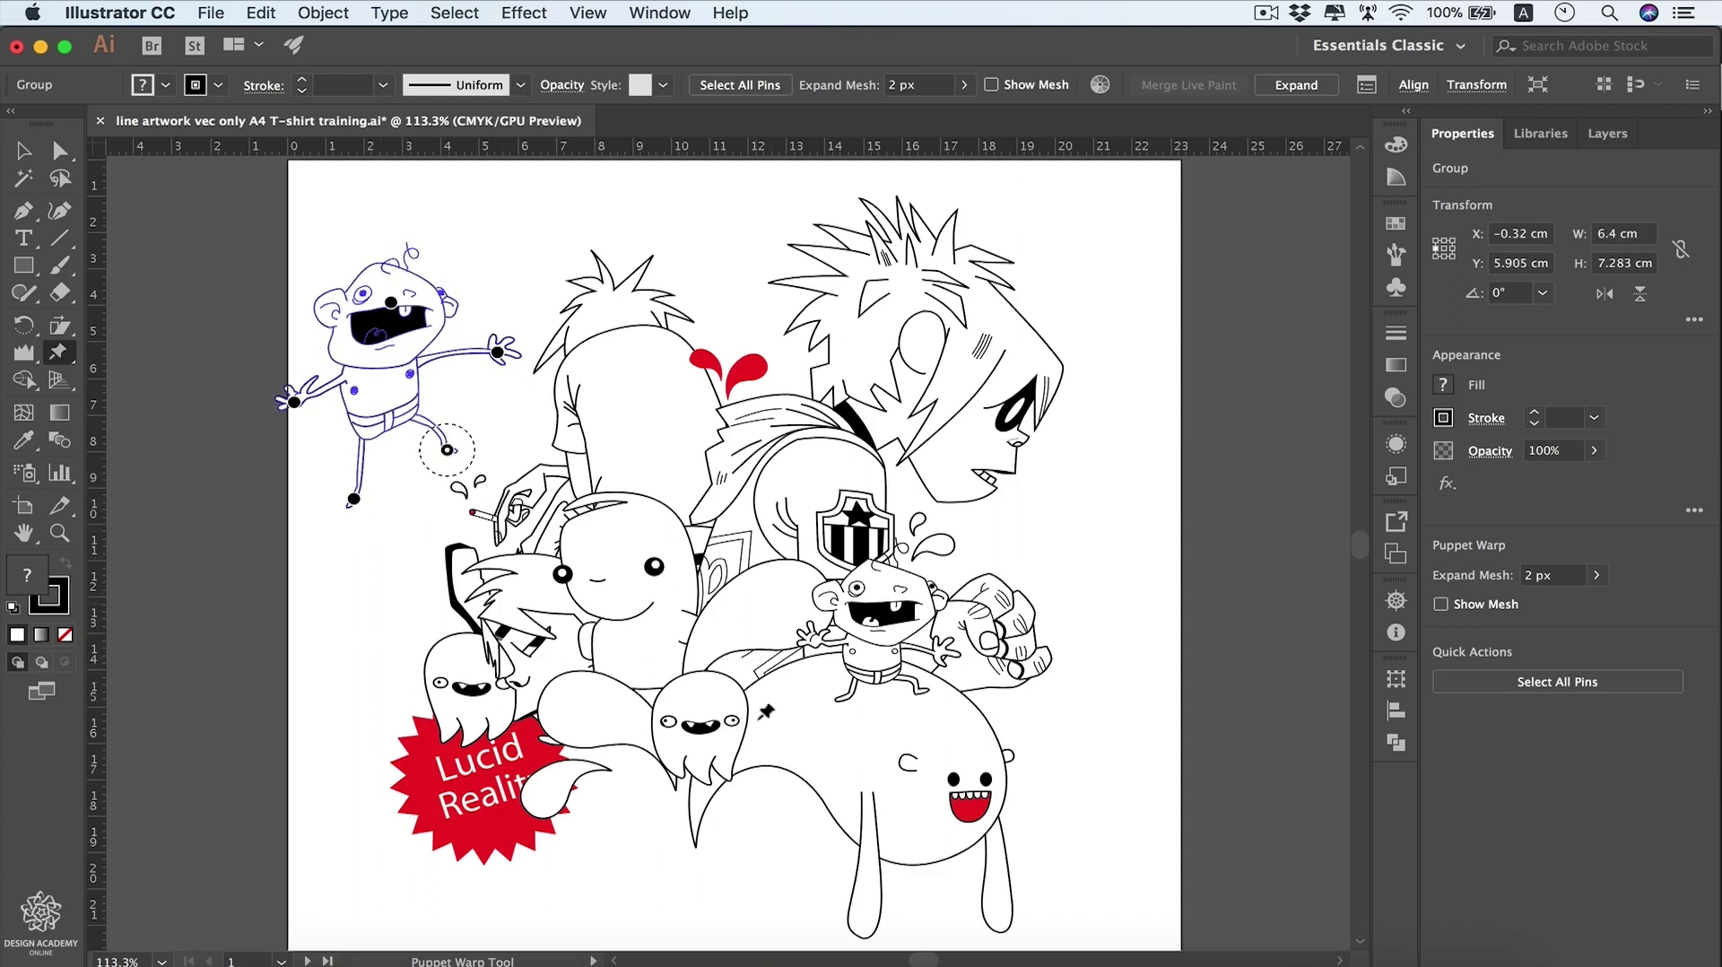
Step: Select the central ghost and add Puppet Warp pins at its lower left, lower right, head top and bottom centre
key("v")
left_click(706, 728)
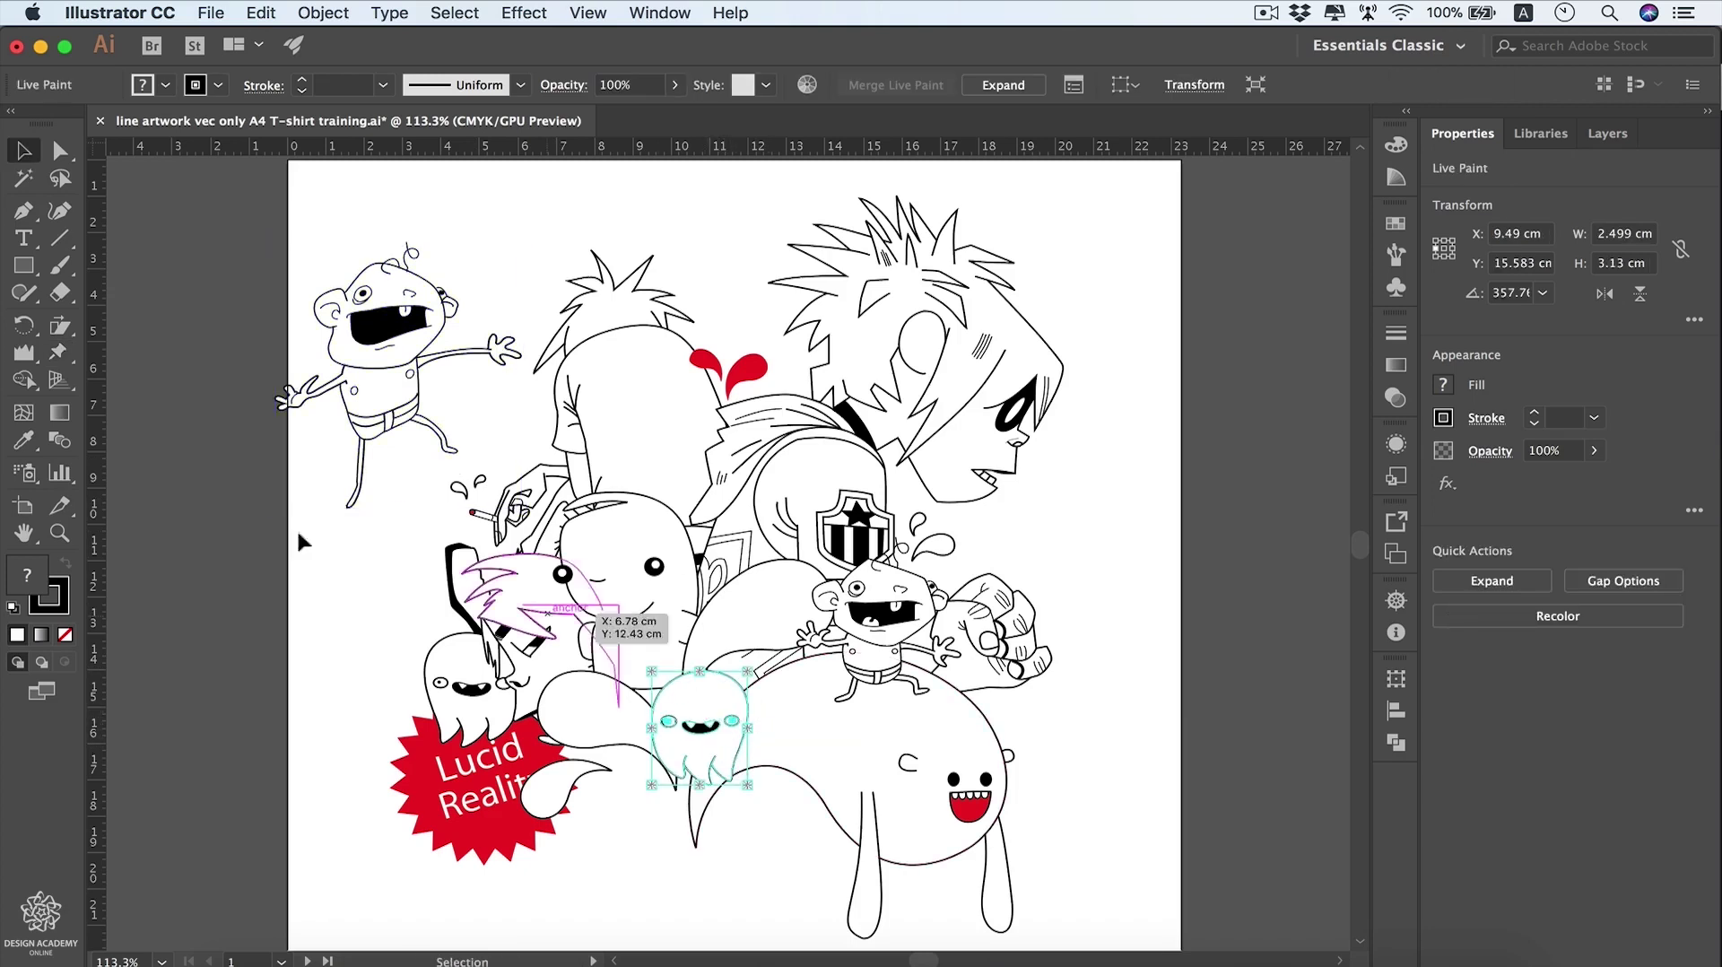
left_click(57, 352)
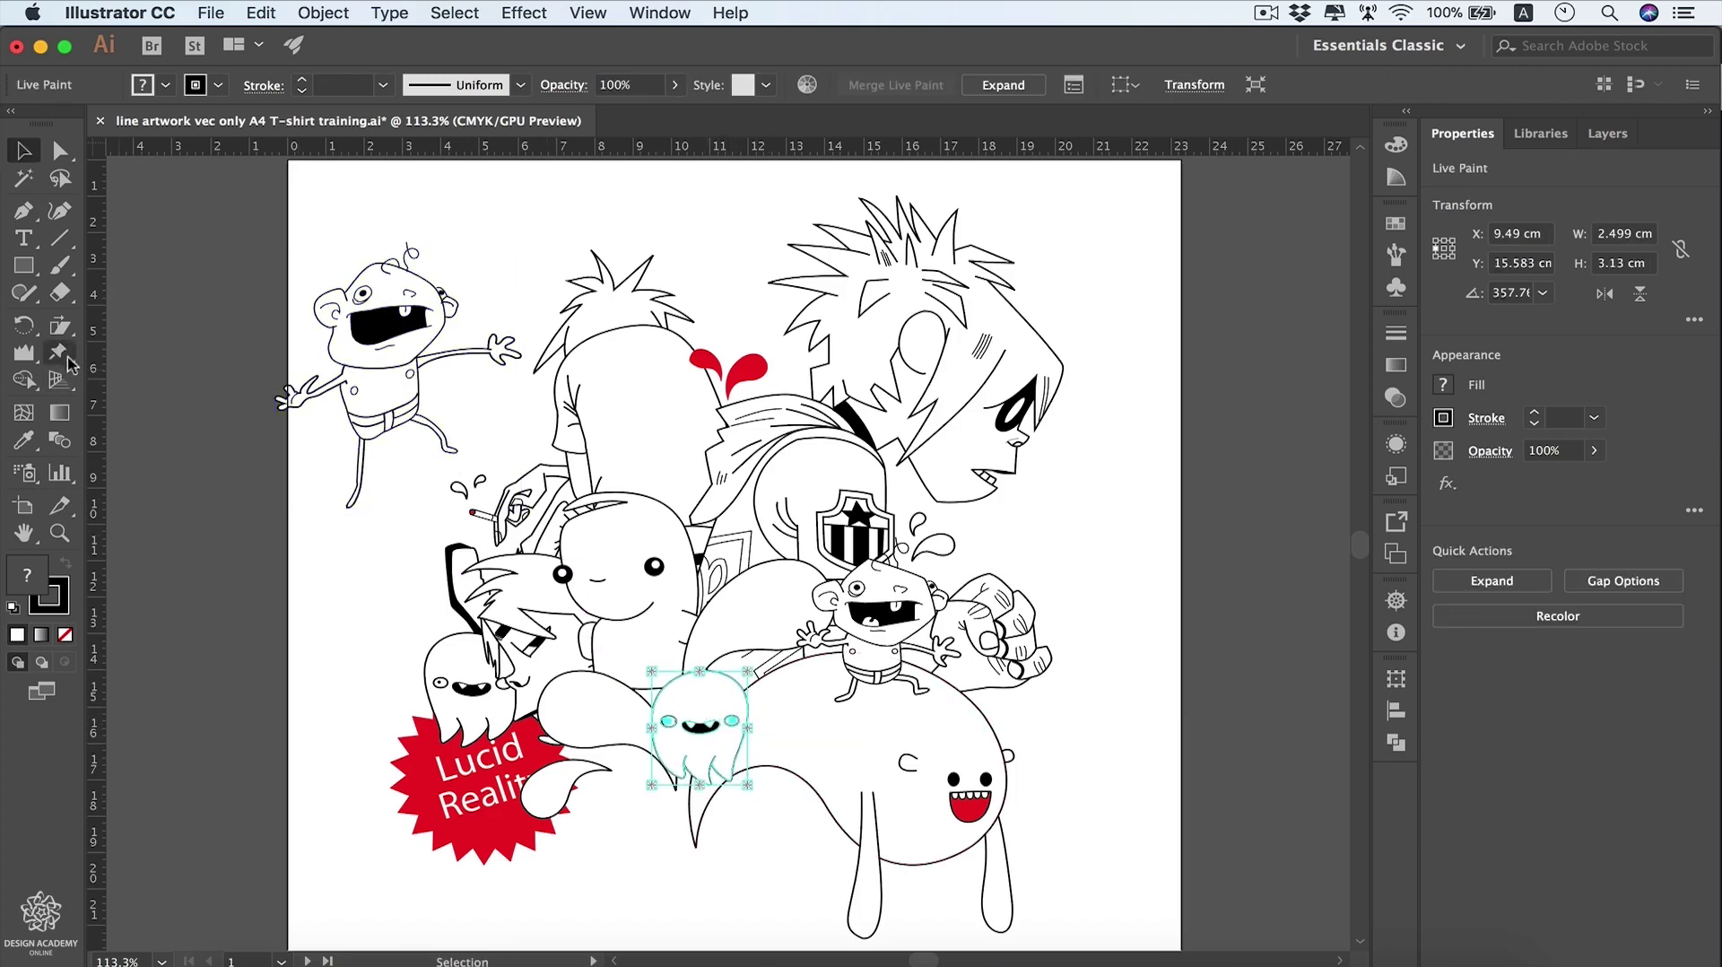
left_click(672, 757)
left_click(728, 758)
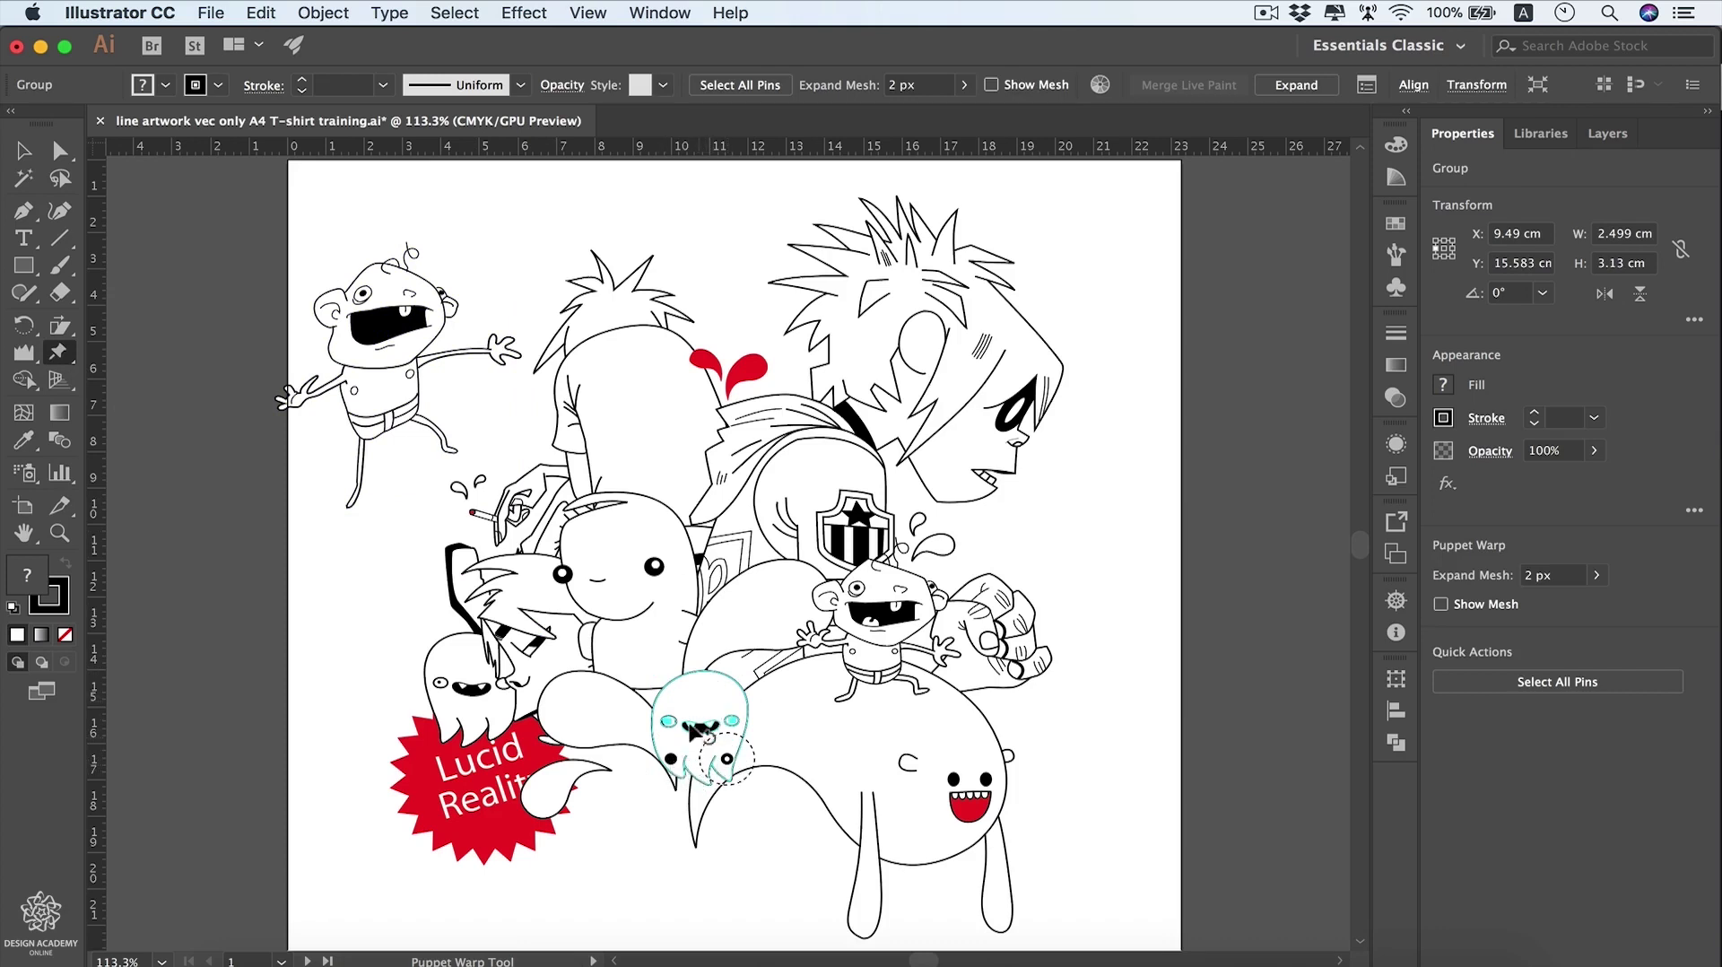
left_click(699, 689)
left_click(699, 766)
Step: Warp the central ghost by tilting its head up to the left and pulling its bottom edge into a stretched shape
left_click_drag(698, 769, 739, 760)
left_click_drag(699, 689, 667, 665)
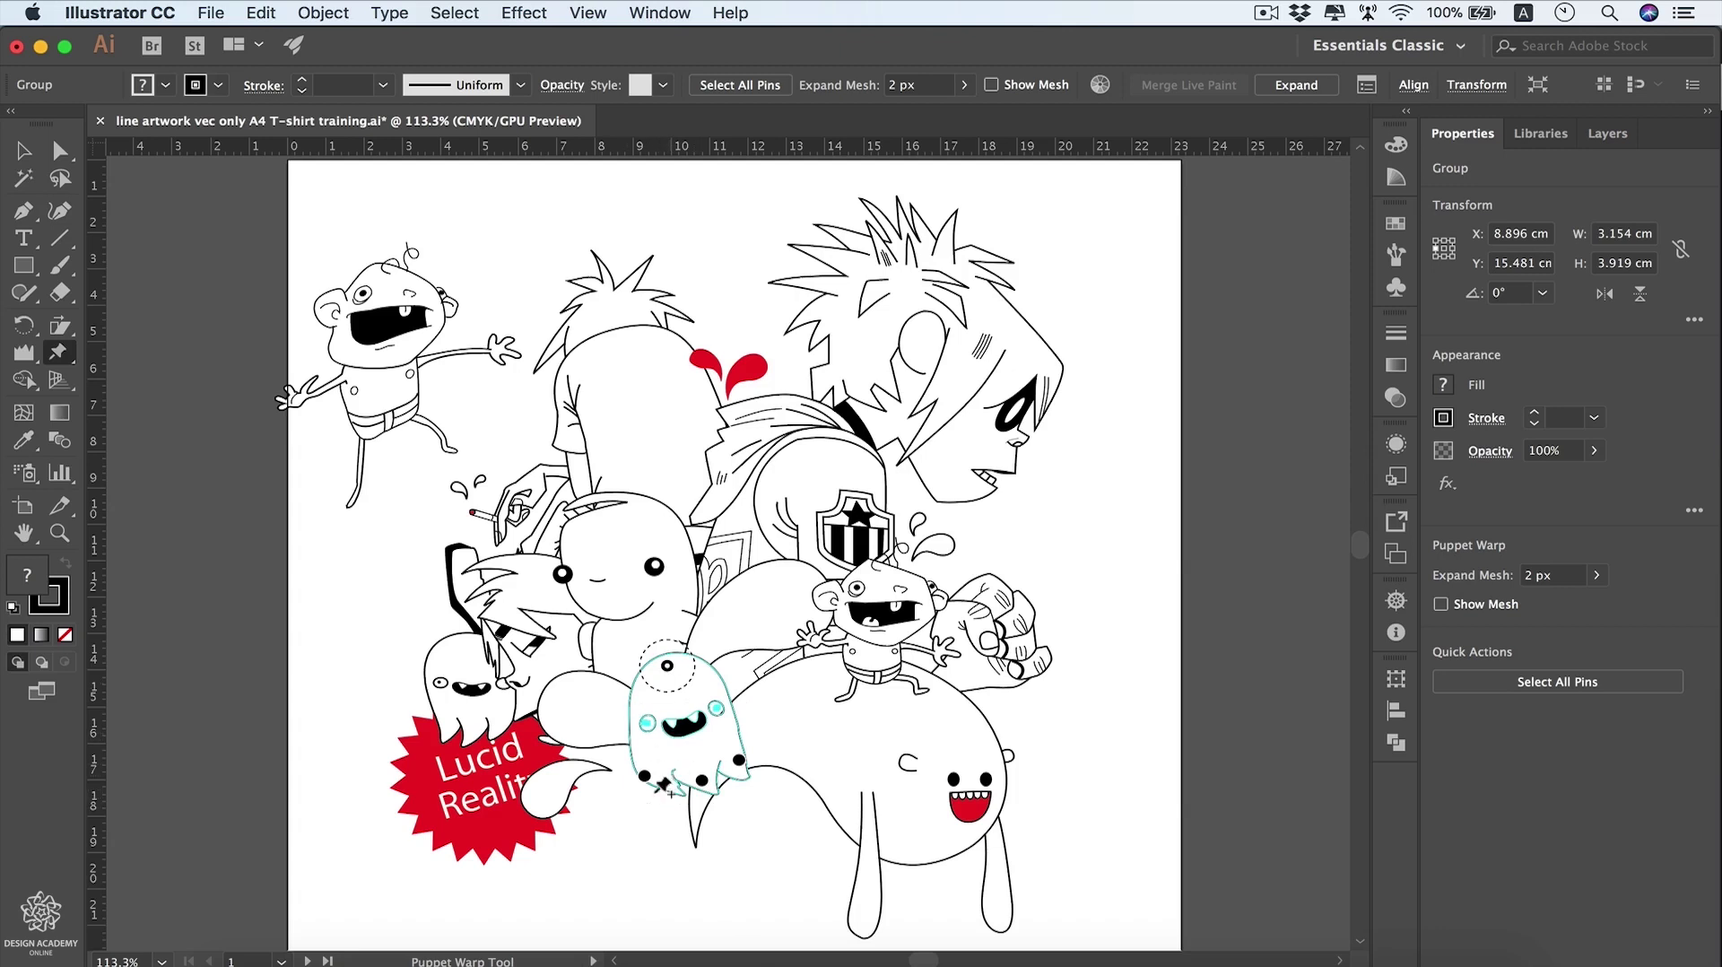
left_click_drag(677, 777, 651, 812)
Step: Select the big red-mouthed creature and add Puppet Warp pins to both arm ends, its head, back and mid-body
key("v")
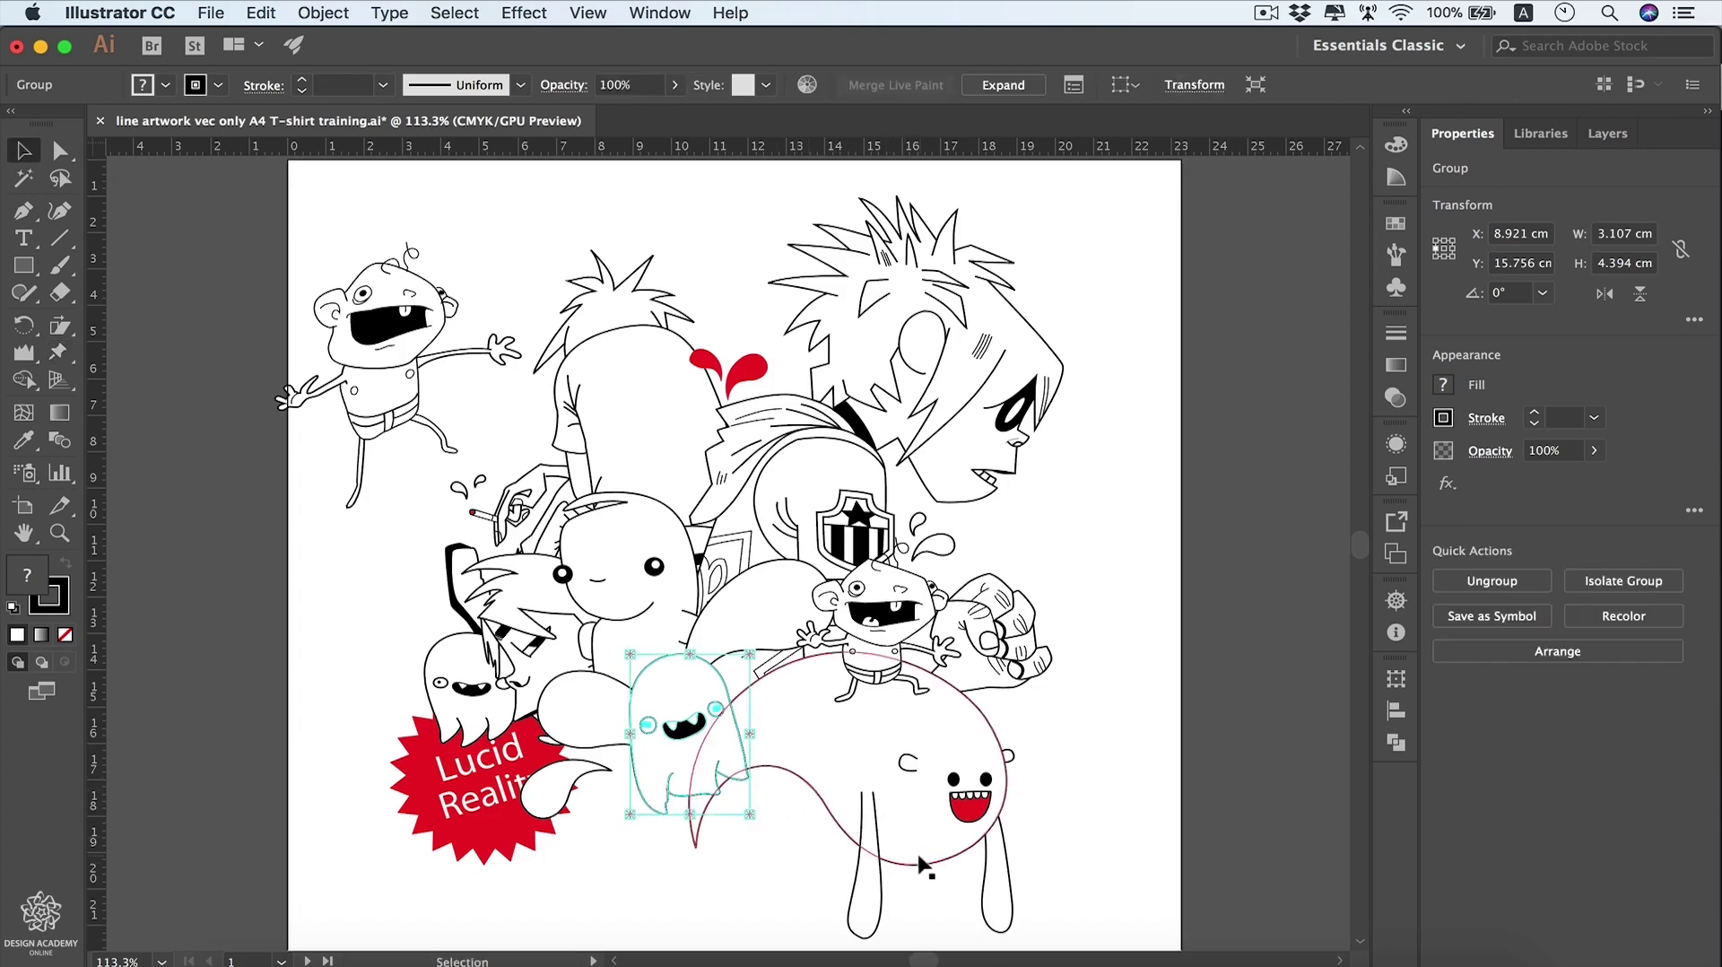
left_click(944, 884)
left_click(60, 353)
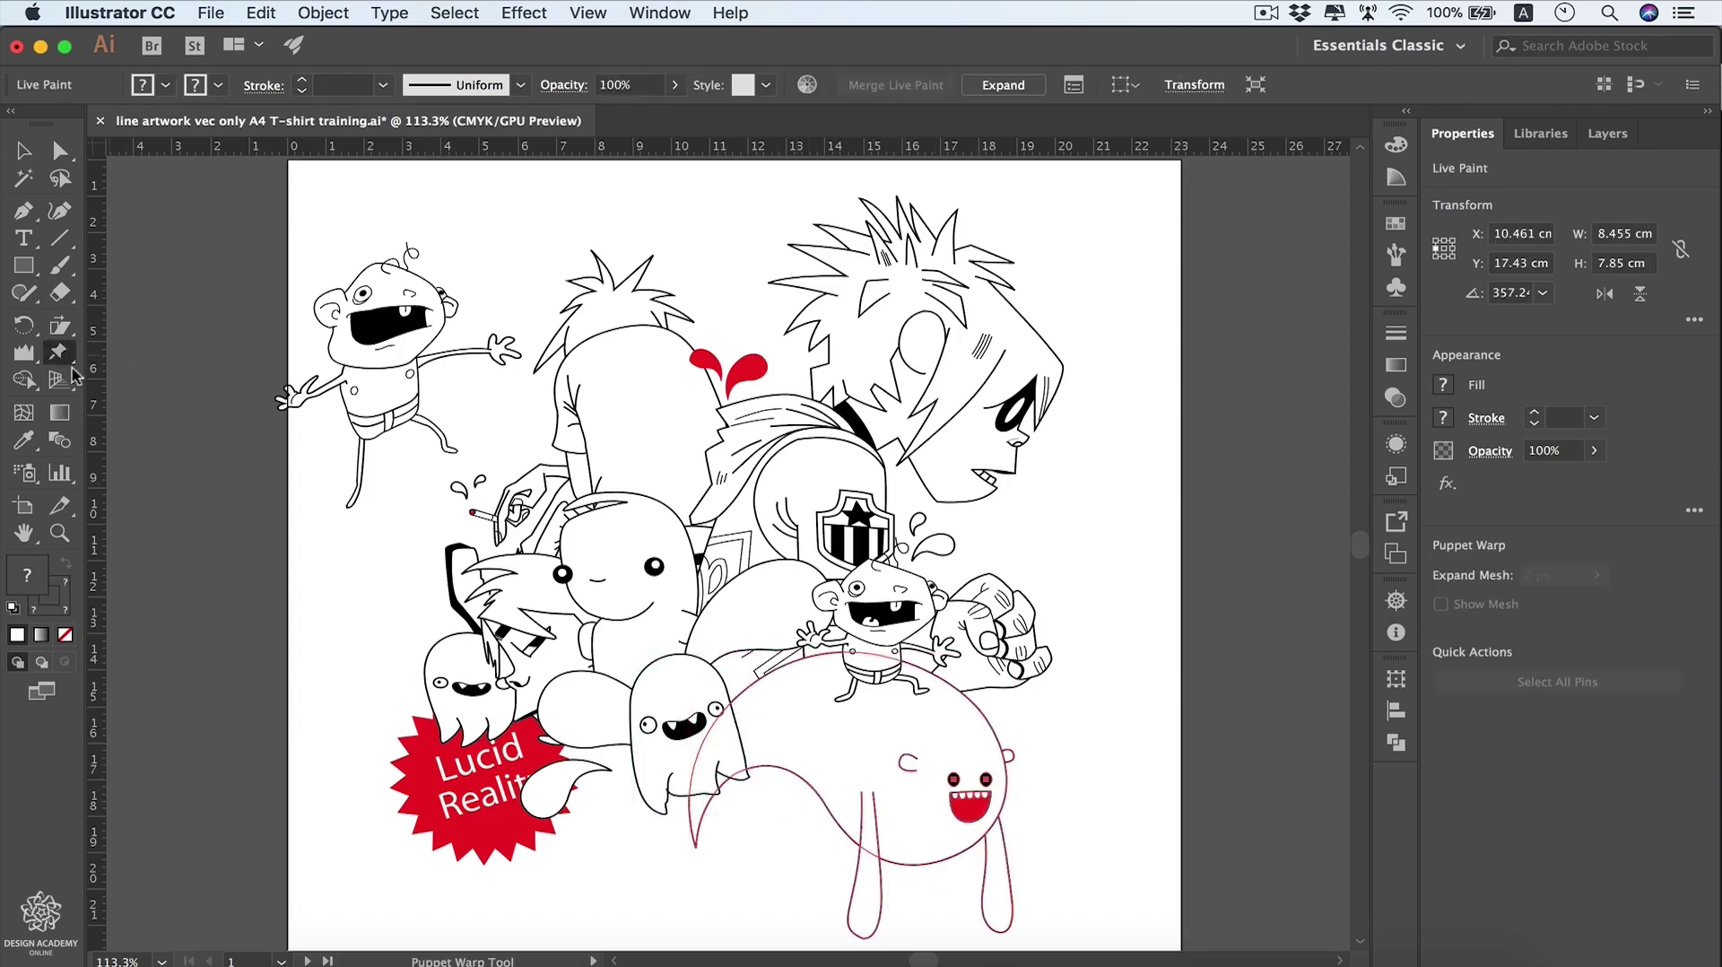
left_click(863, 916)
left_click(1002, 914)
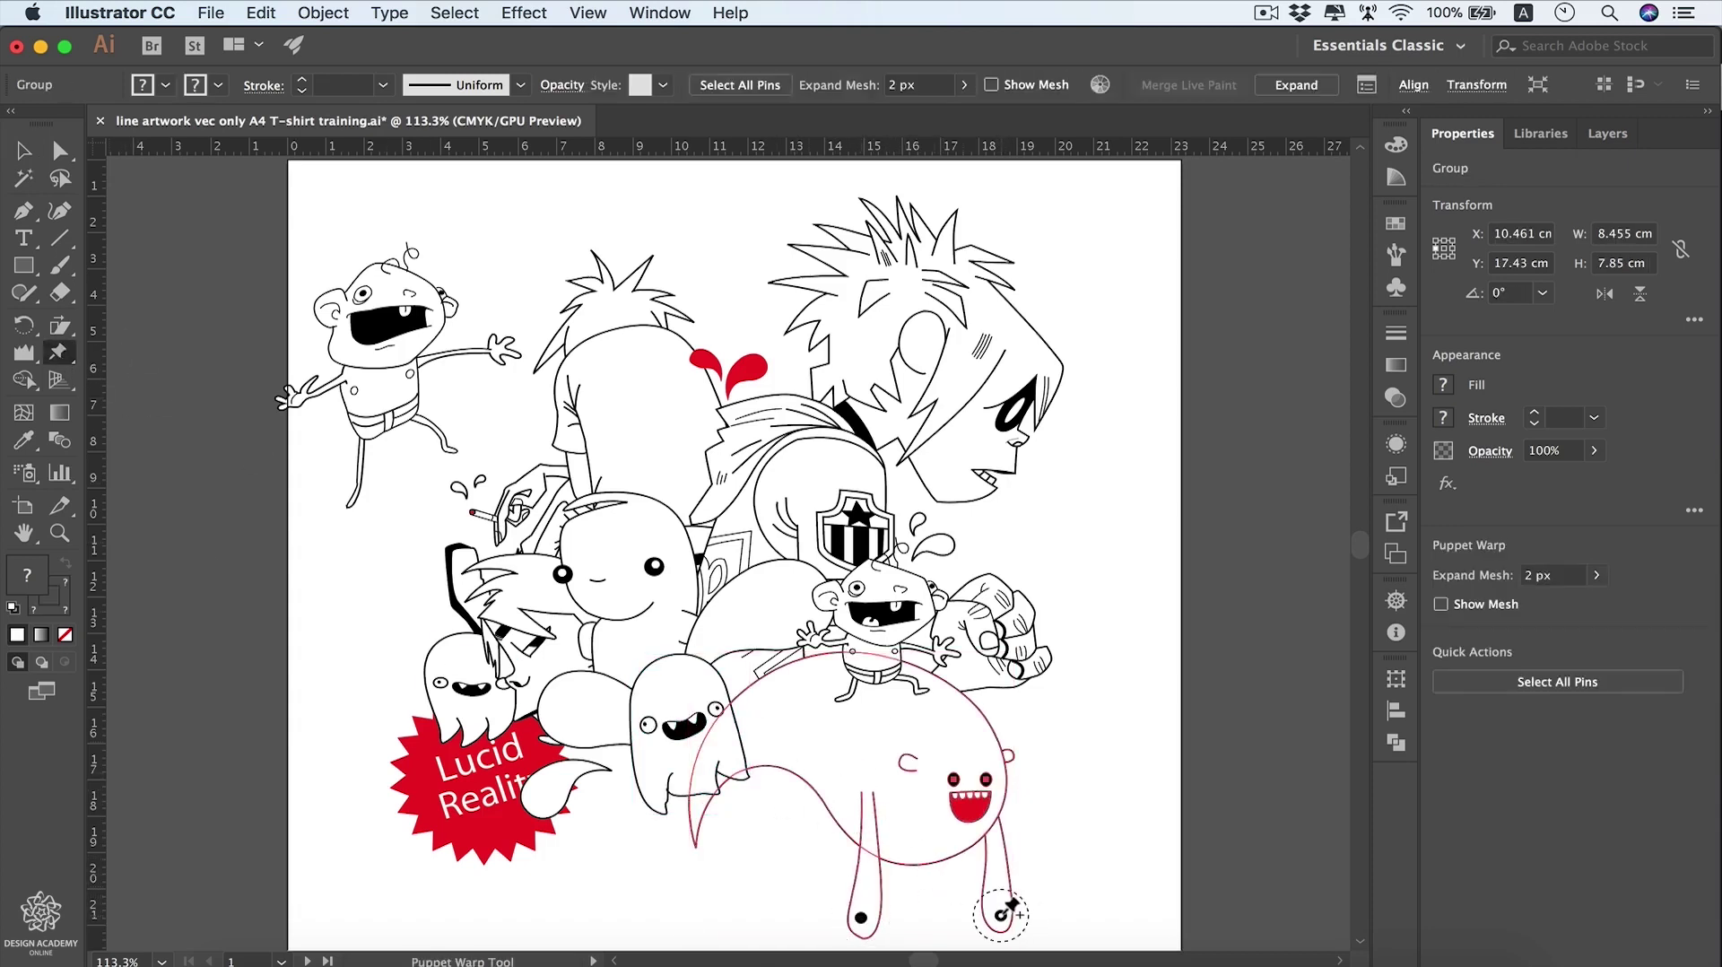
left_click(966, 754)
left_click(752, 730)
left_click(873, 742)
Step: Swing the creature's left arm out to the left, raise its right arm and pin its lower body
left_click_drag(863, 915, 761, 886)
left_click_drag(1009, 913, 924, 828)
left_click(908, 843)
Step: Shift the creature's head up to the right and fine-tune the belly, mid-body and back pins
left_click_drag(964, 756, 984, 735)
mouse_move(924, 828)
left_mouse_down()
mouse_move(945, 836)
mouse_move(940, 807)
left_mouse_up()
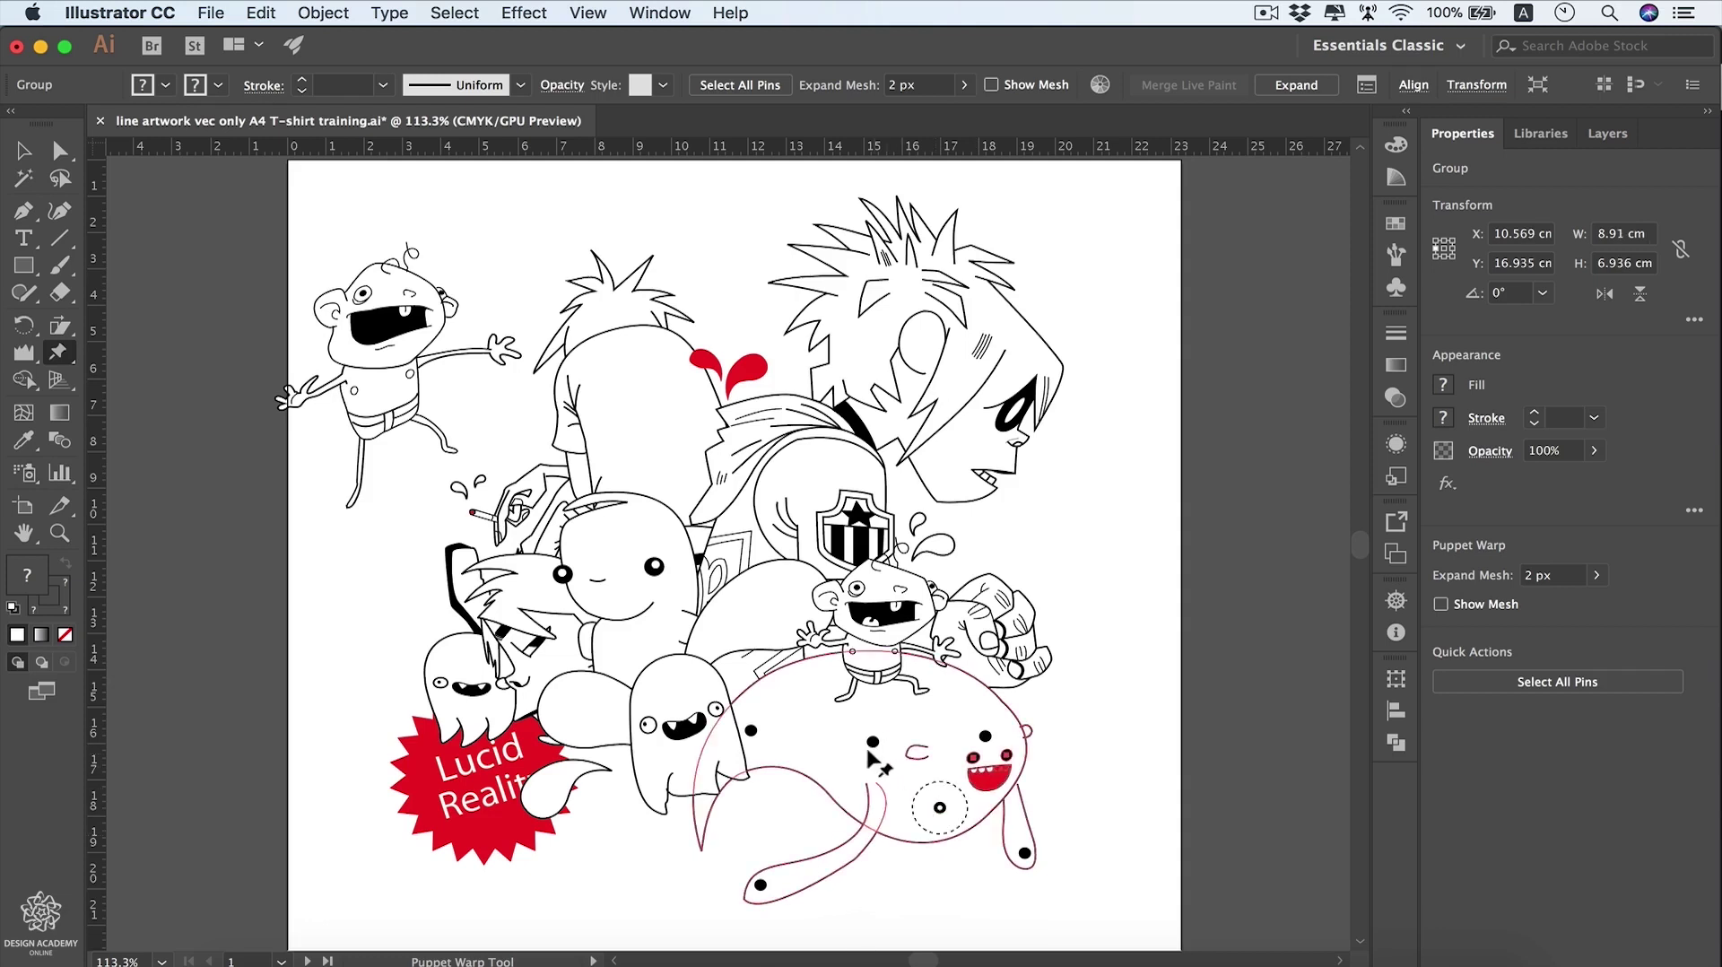
left_click_drag(872, 742, 861, 751)
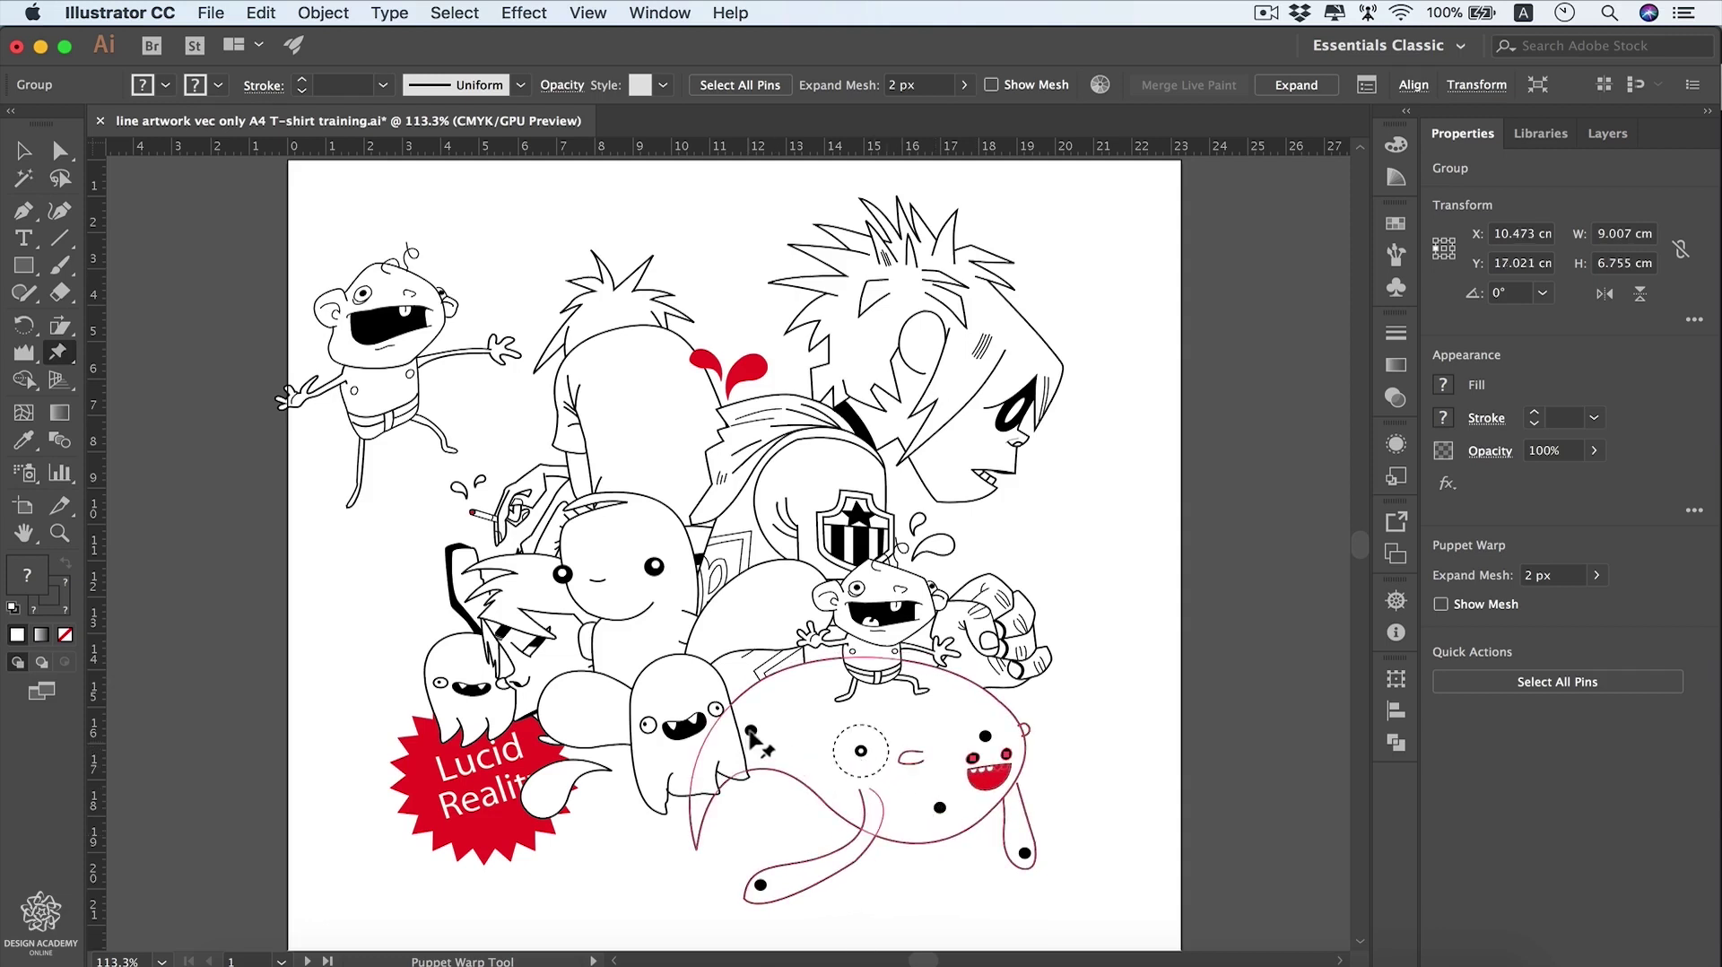
left_click_drag(751, 732, 755, 734)
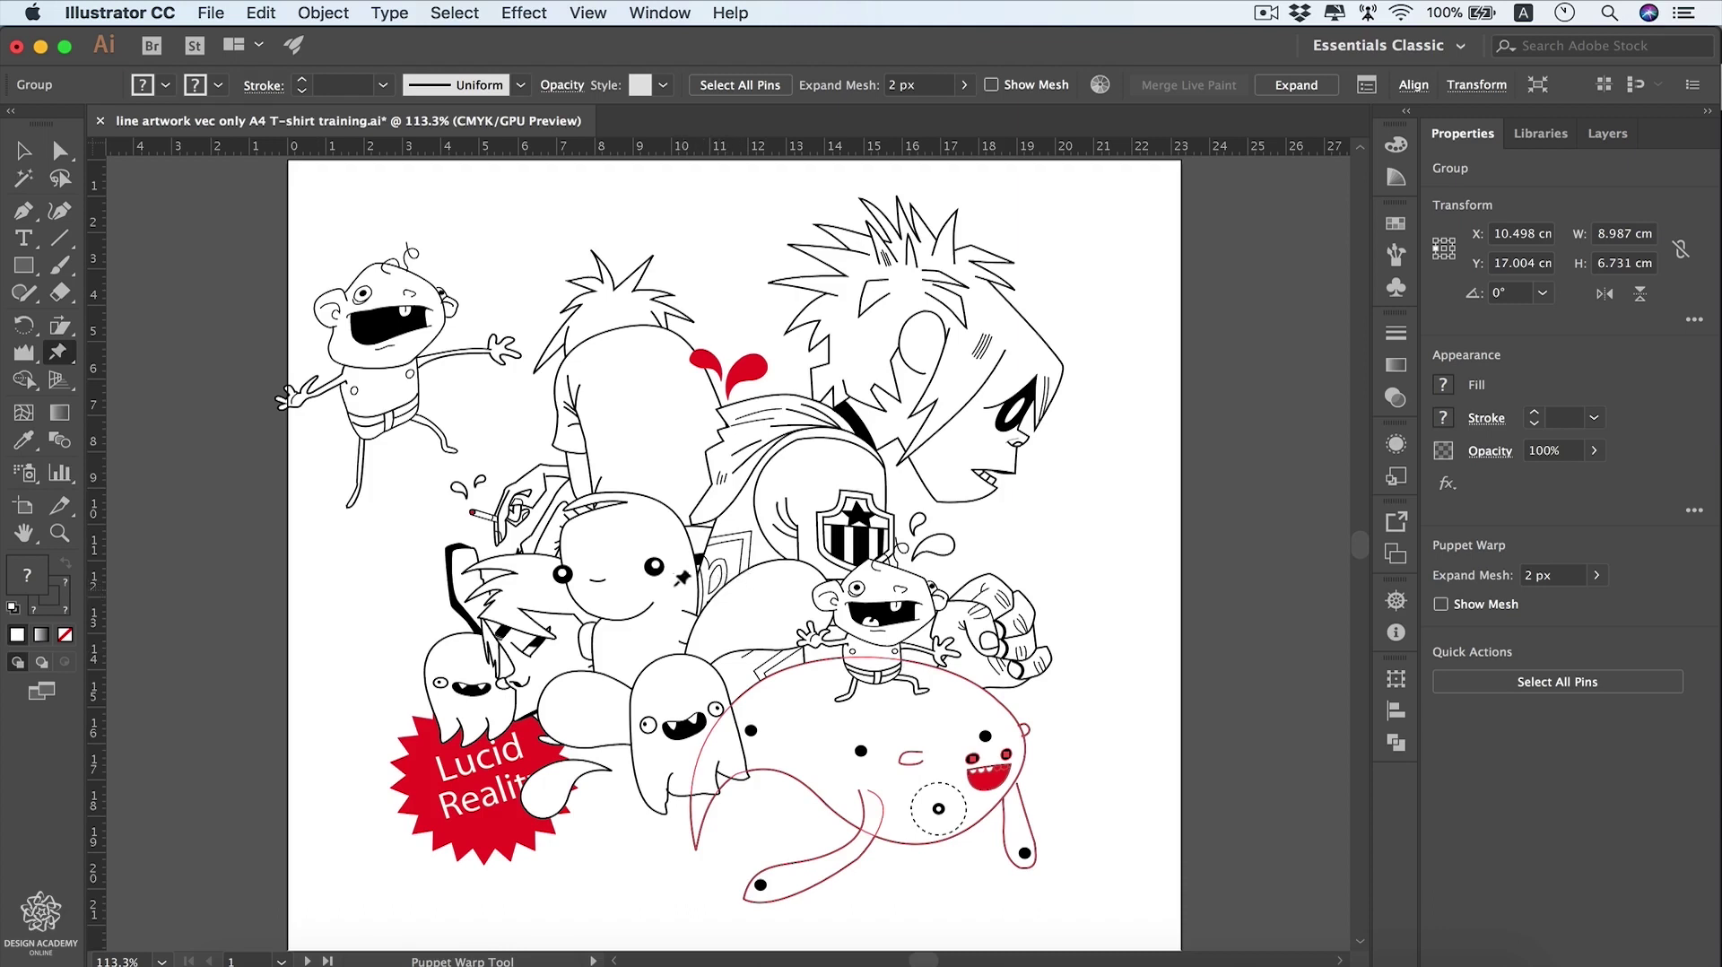
Step: Draw a square about 2.24 cm wide in the empty area beside the fist and fill it with a magenta swatch
key("v")
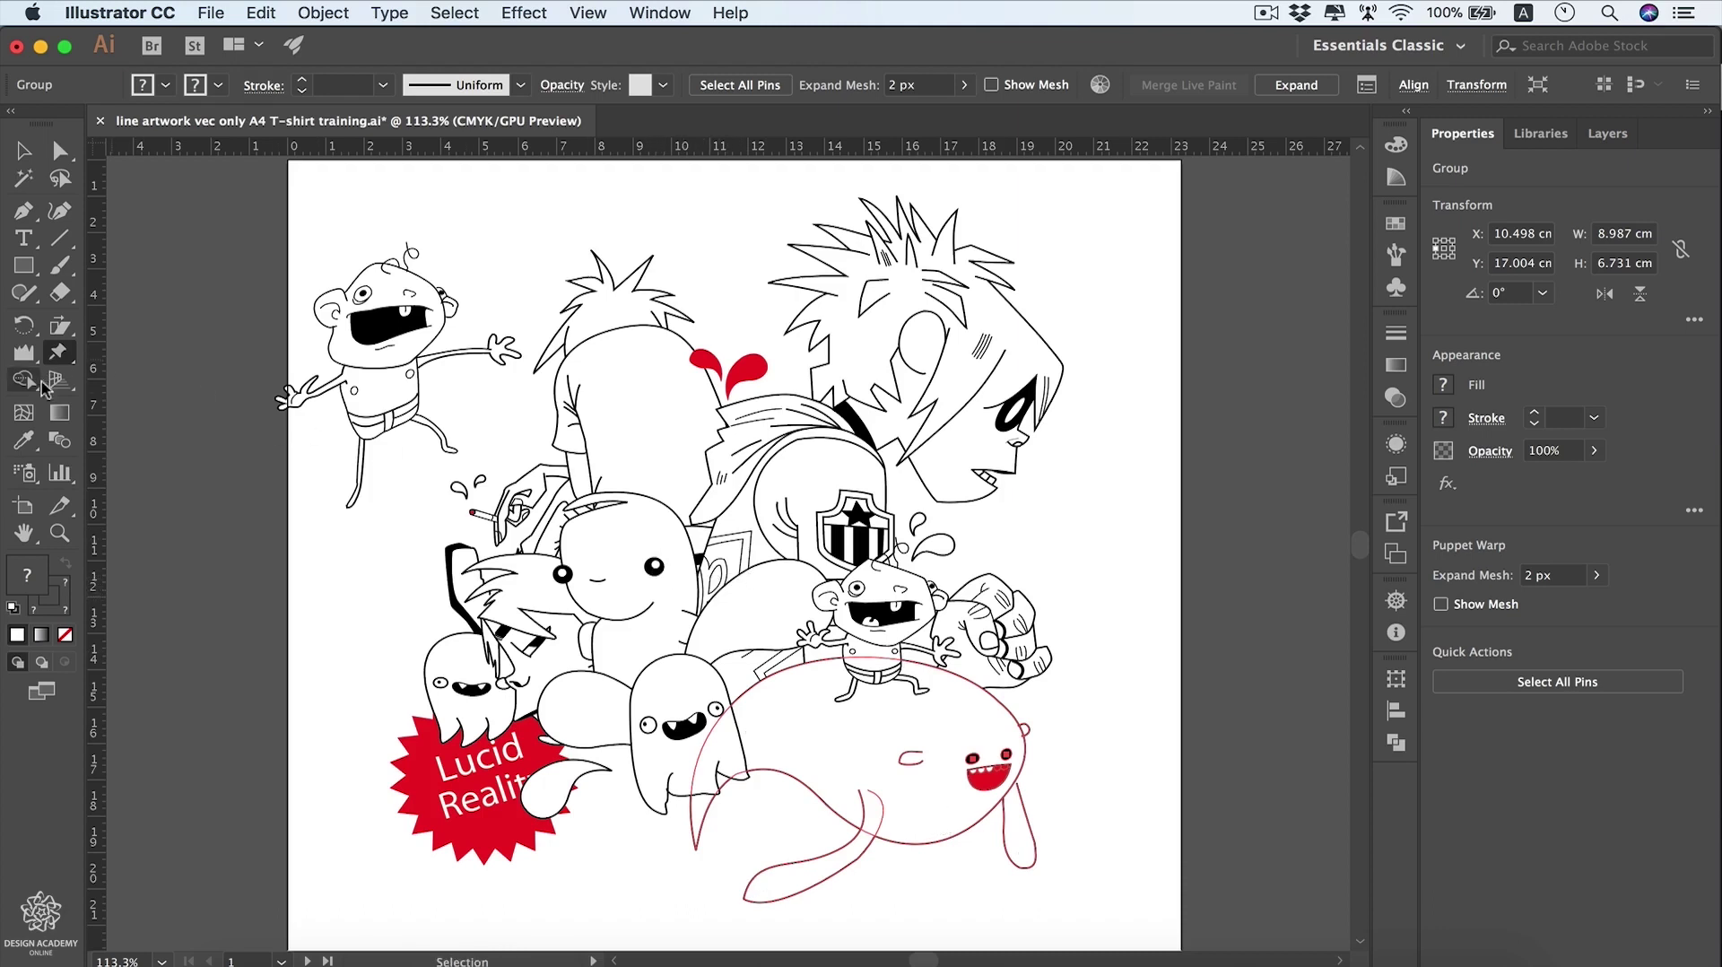
left_click(24, 265)
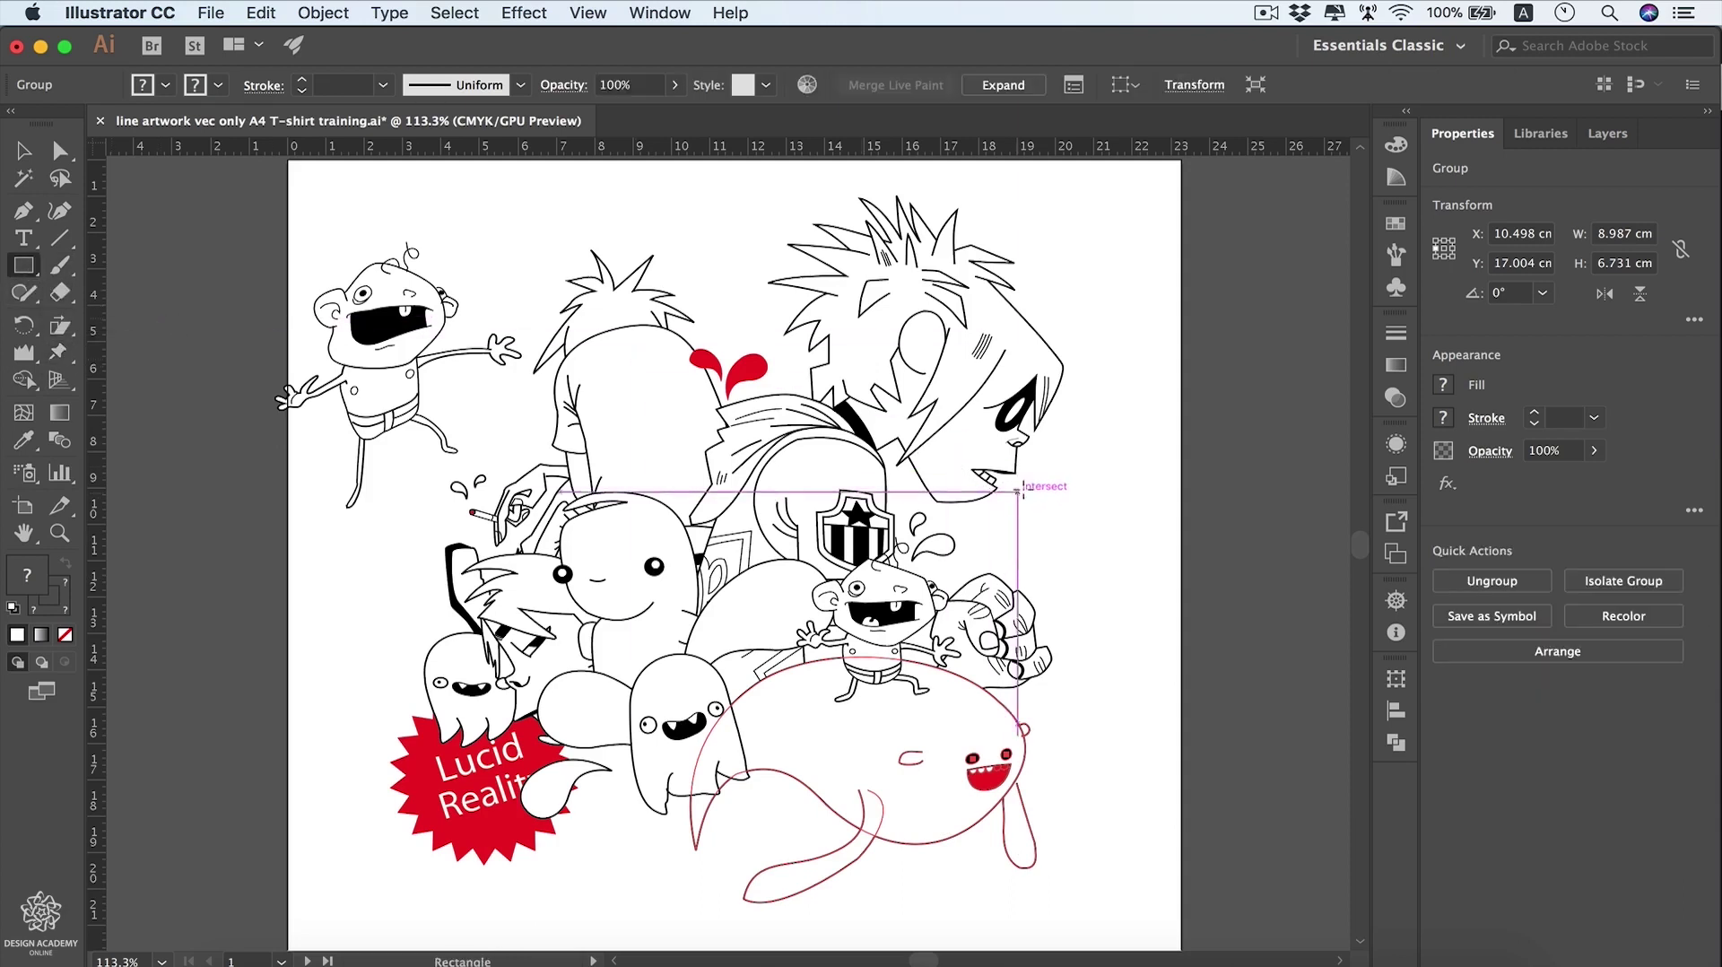
left_click_drag(1069, 499, 1155, 580)
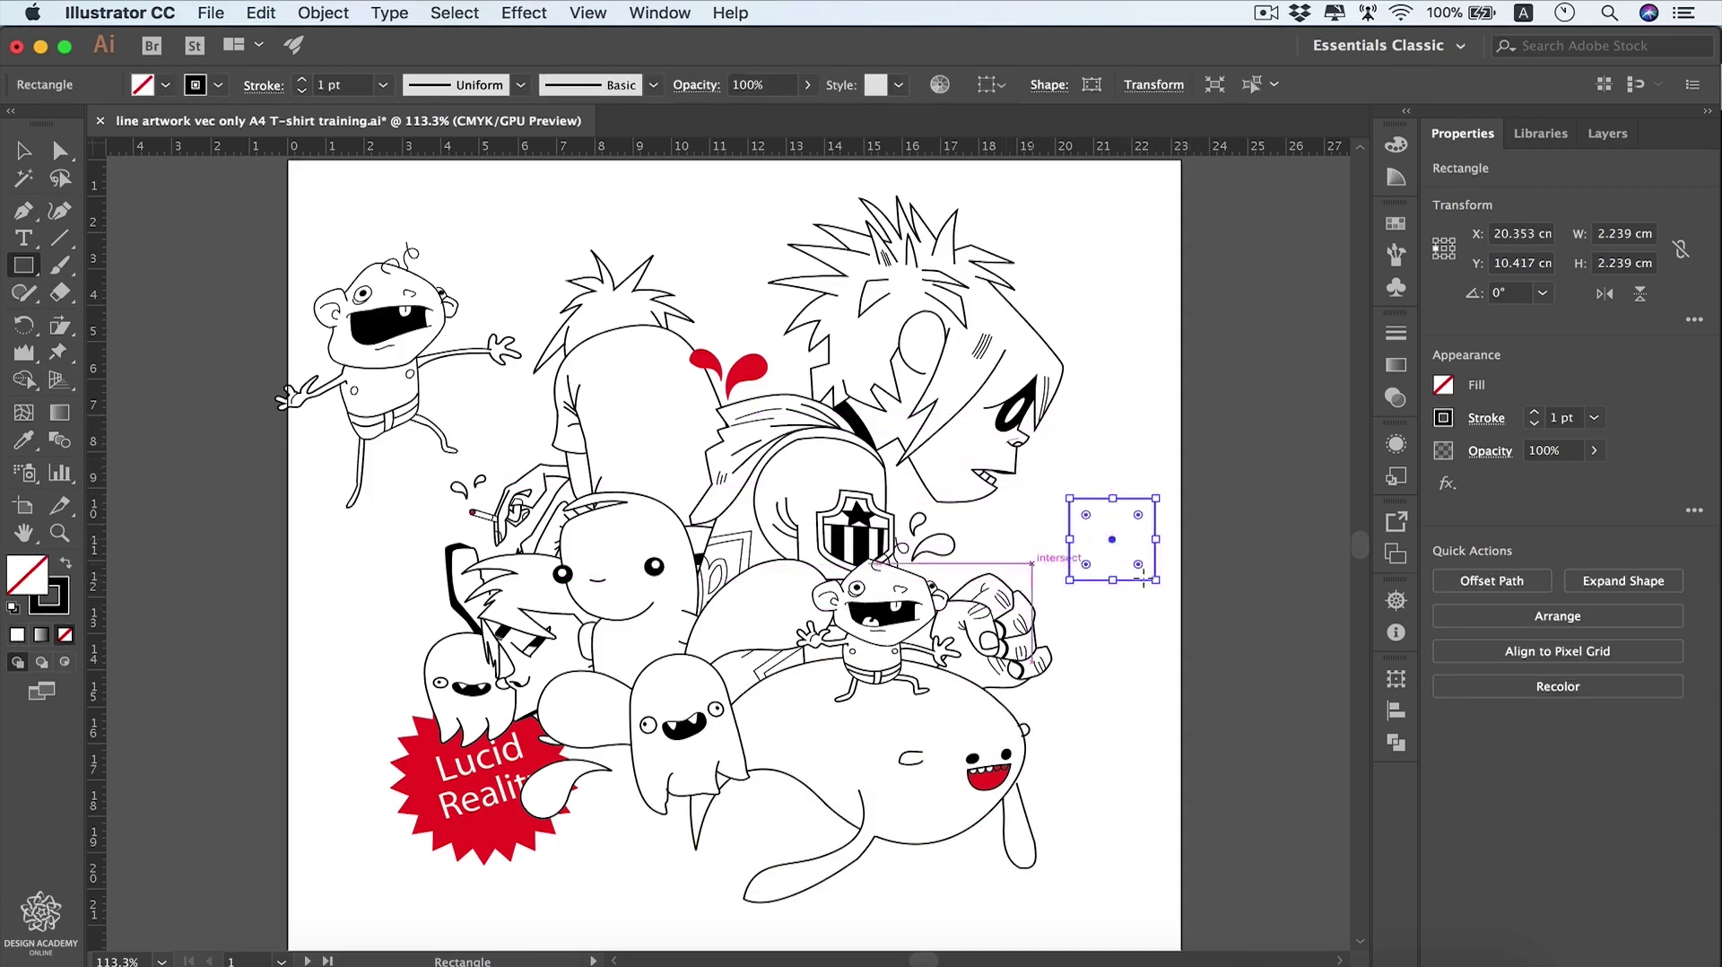
left_click(1395, 224)
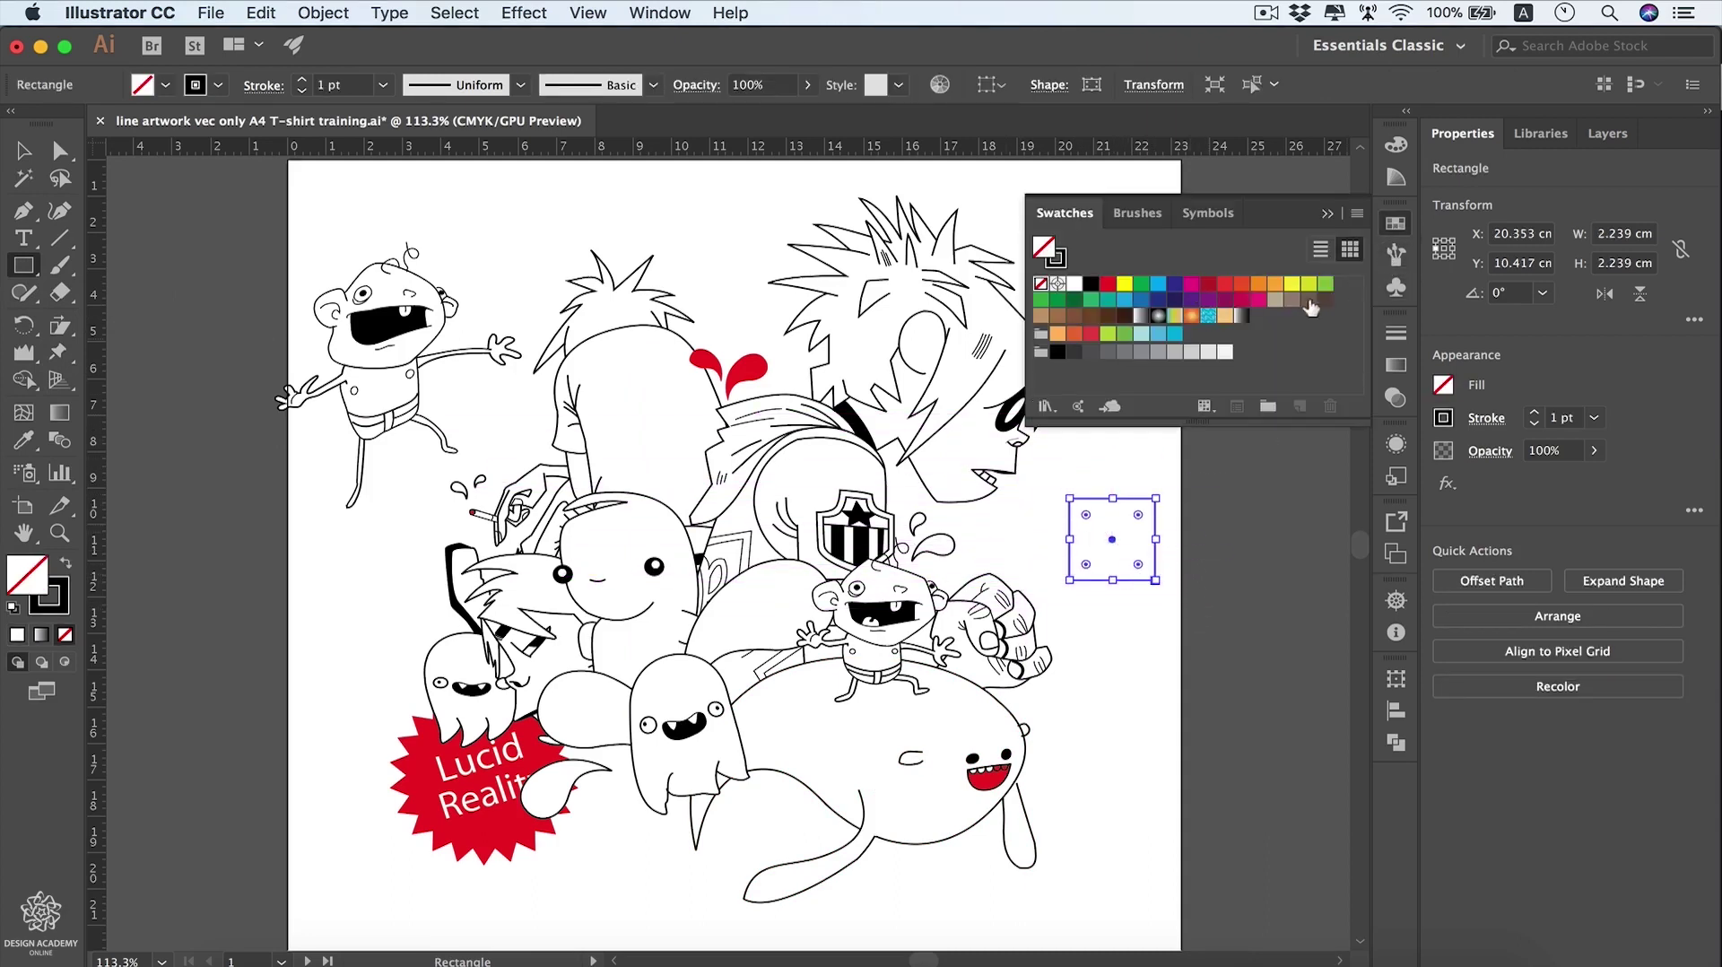
left_click(1258, 300)
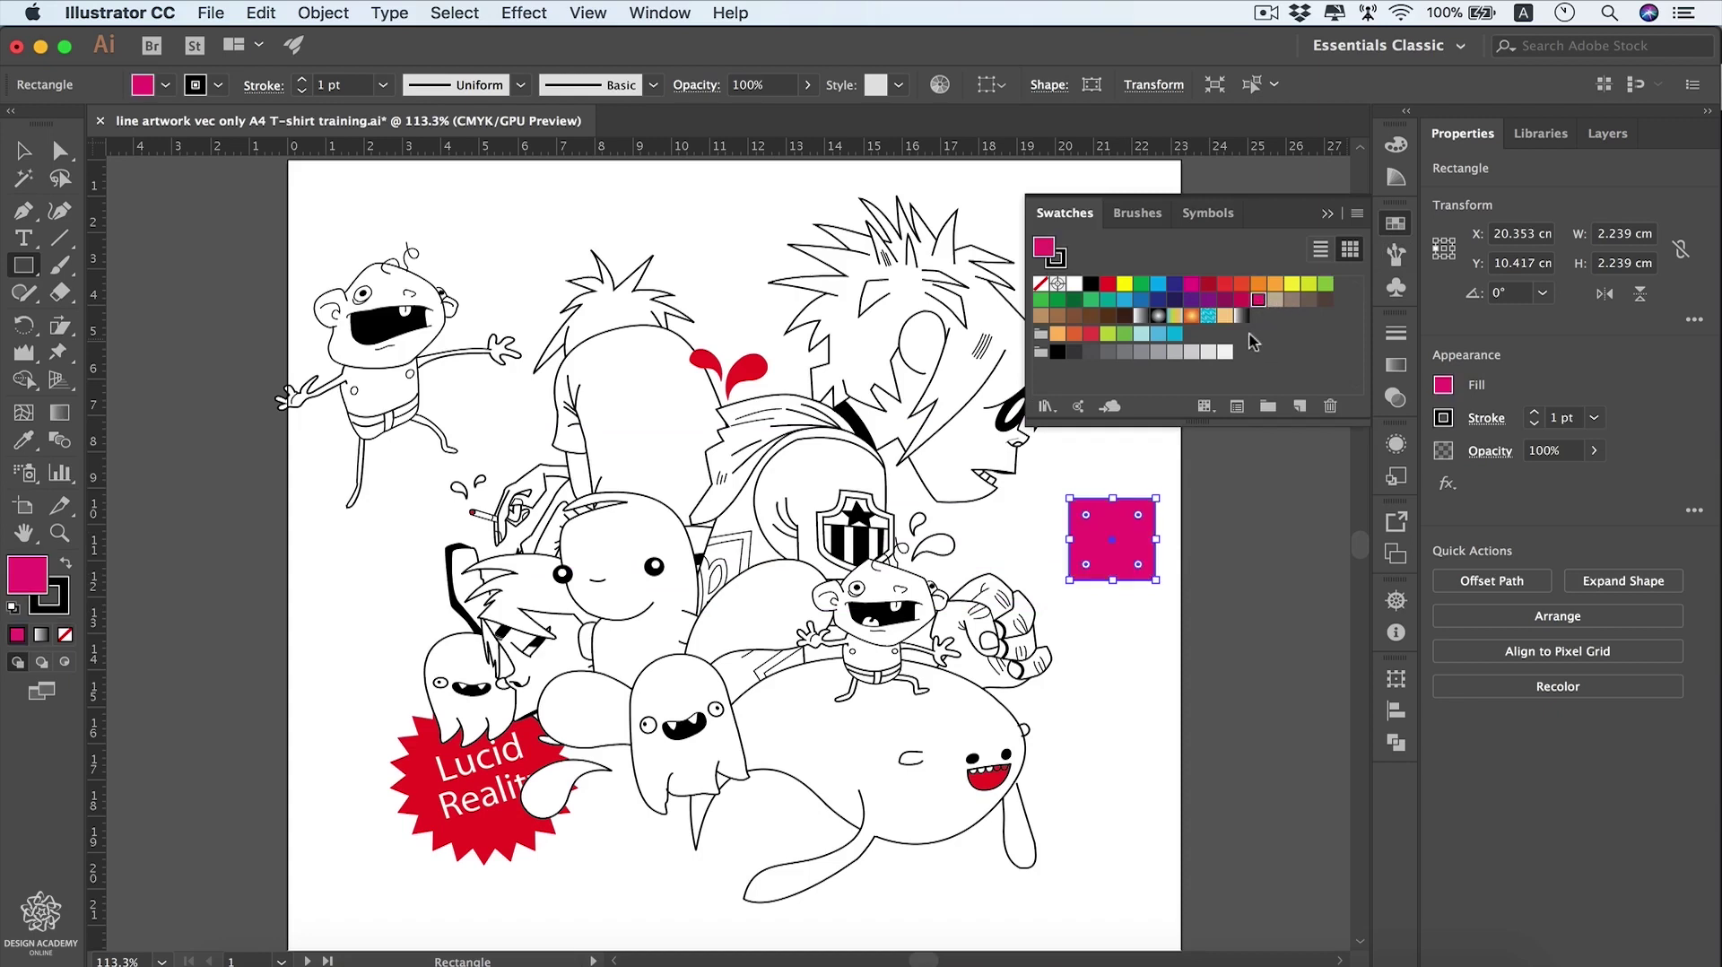
left_click(1330, 213)
Step: Add four Puppet Warp pins to the magenta square, one near each corner
left_click(61, 354)
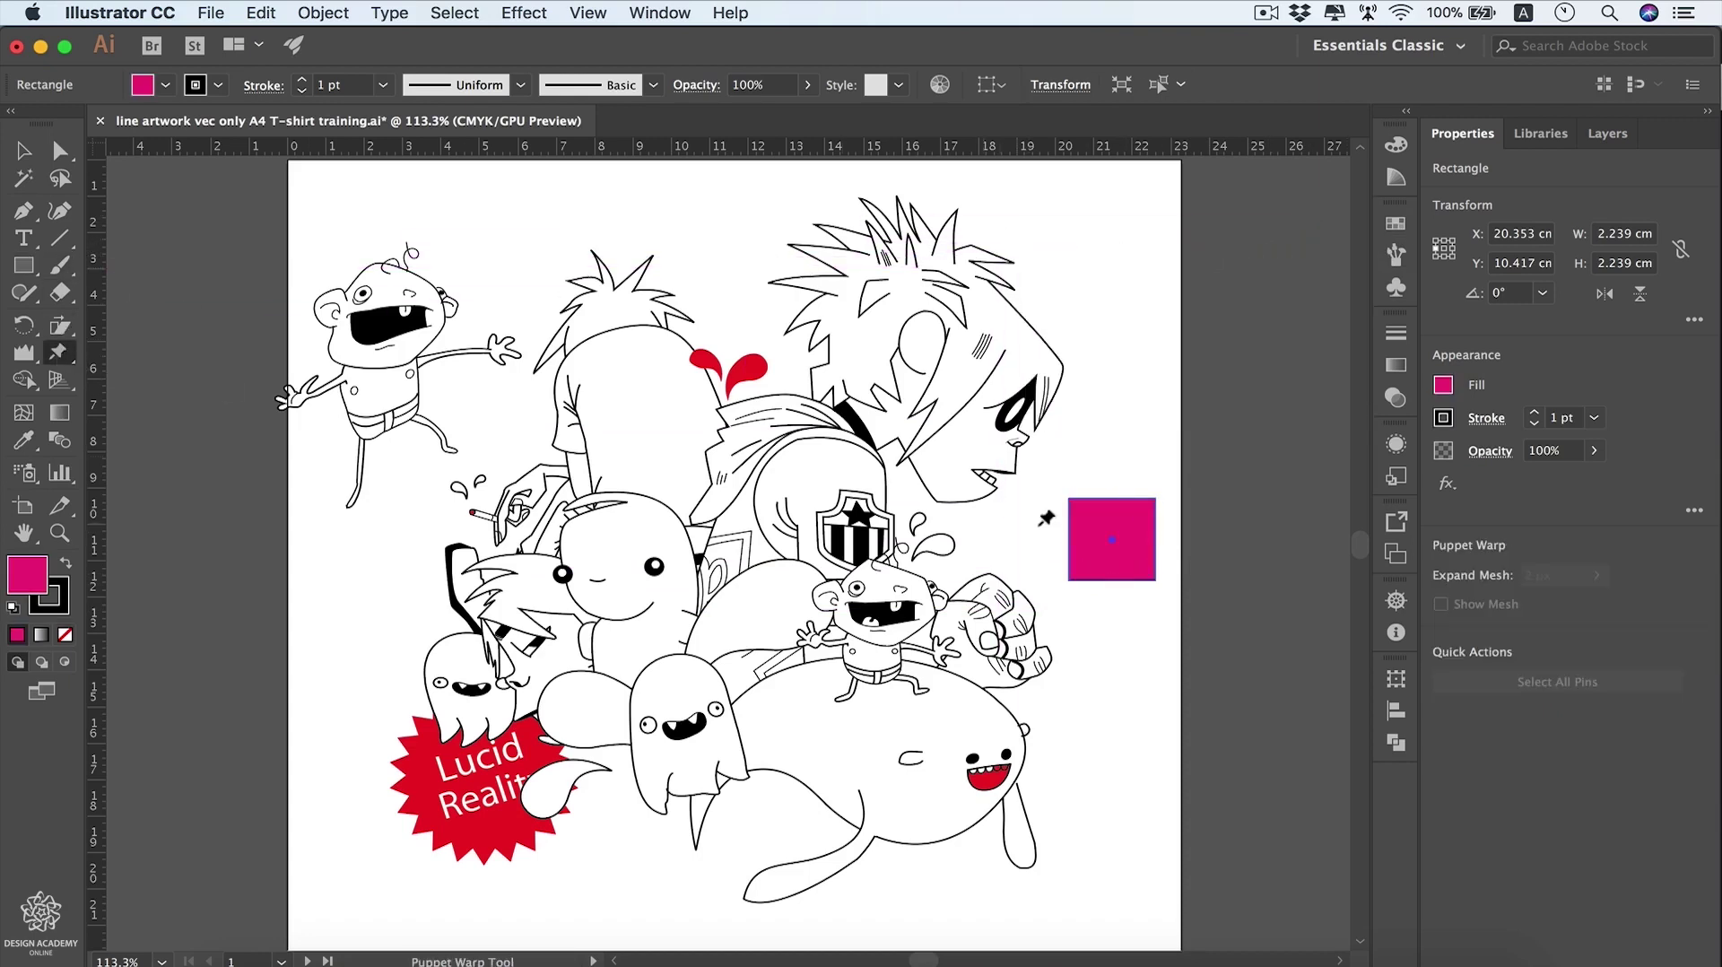
left_click(1084, 512)
left_click(1138, 514)
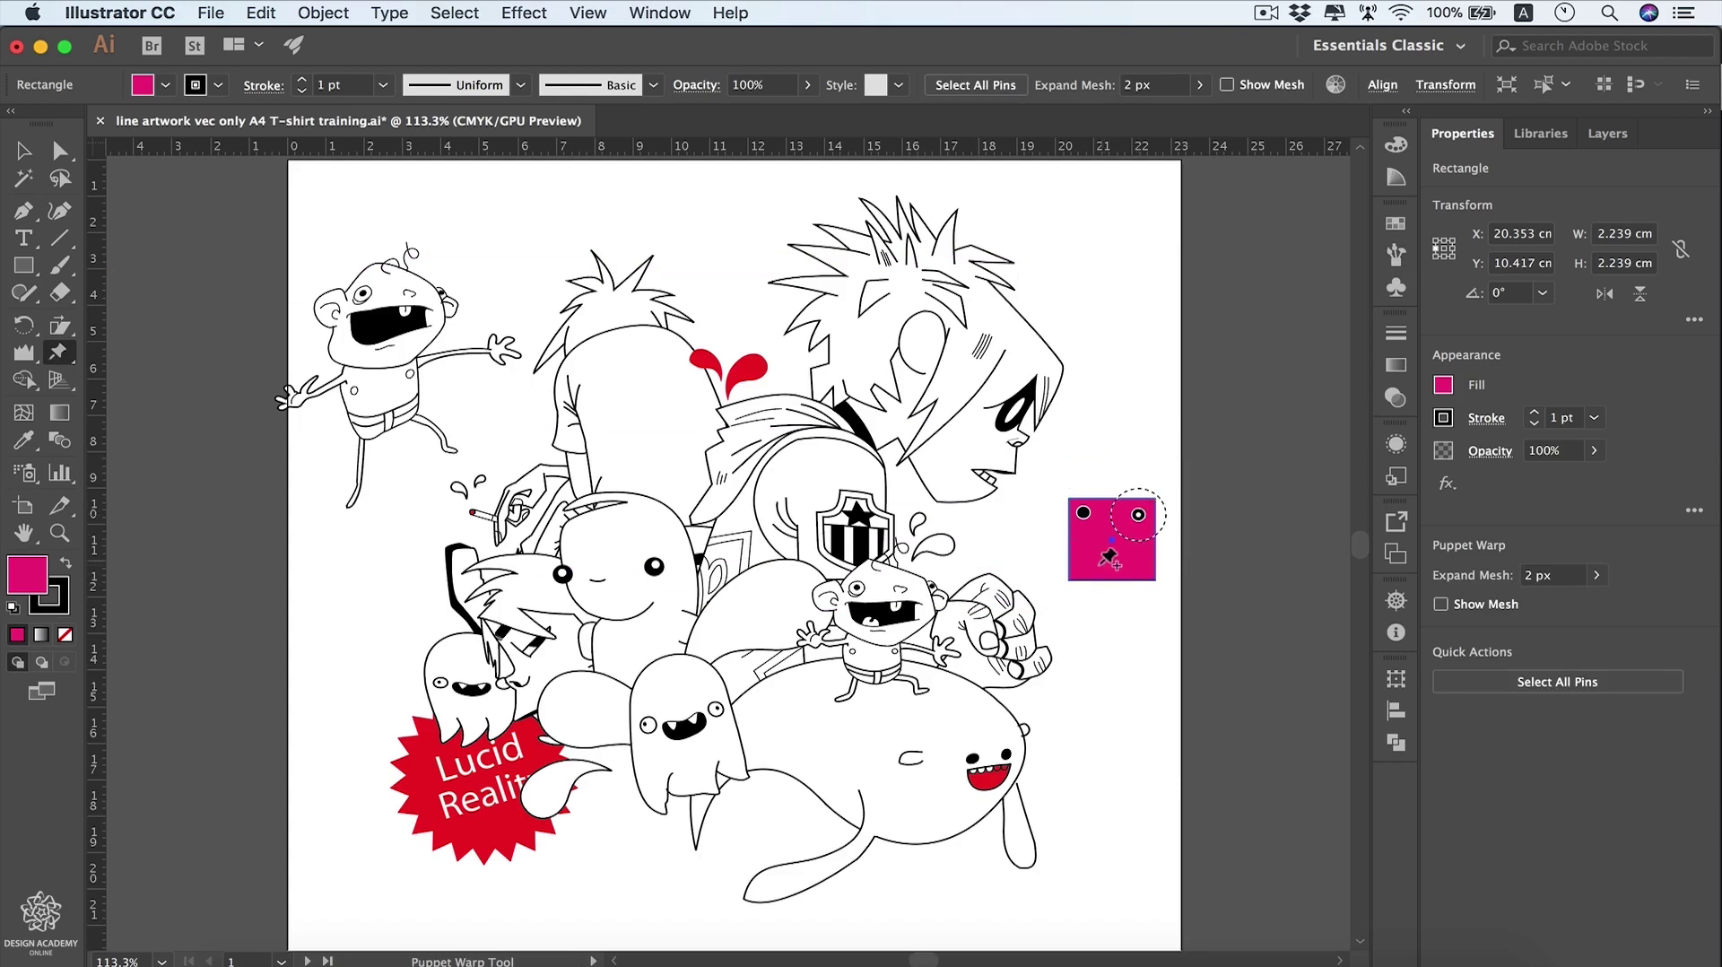
left_click(1086, 568)
left_click(1145, 569)
Step: Pull the square's corner pins outward, stretching the lower-right corner far beyond the artboard edge
left_click_drag(1087, 569, 1048, 602)
left_click_drag(1084, 513, 1042, 487)
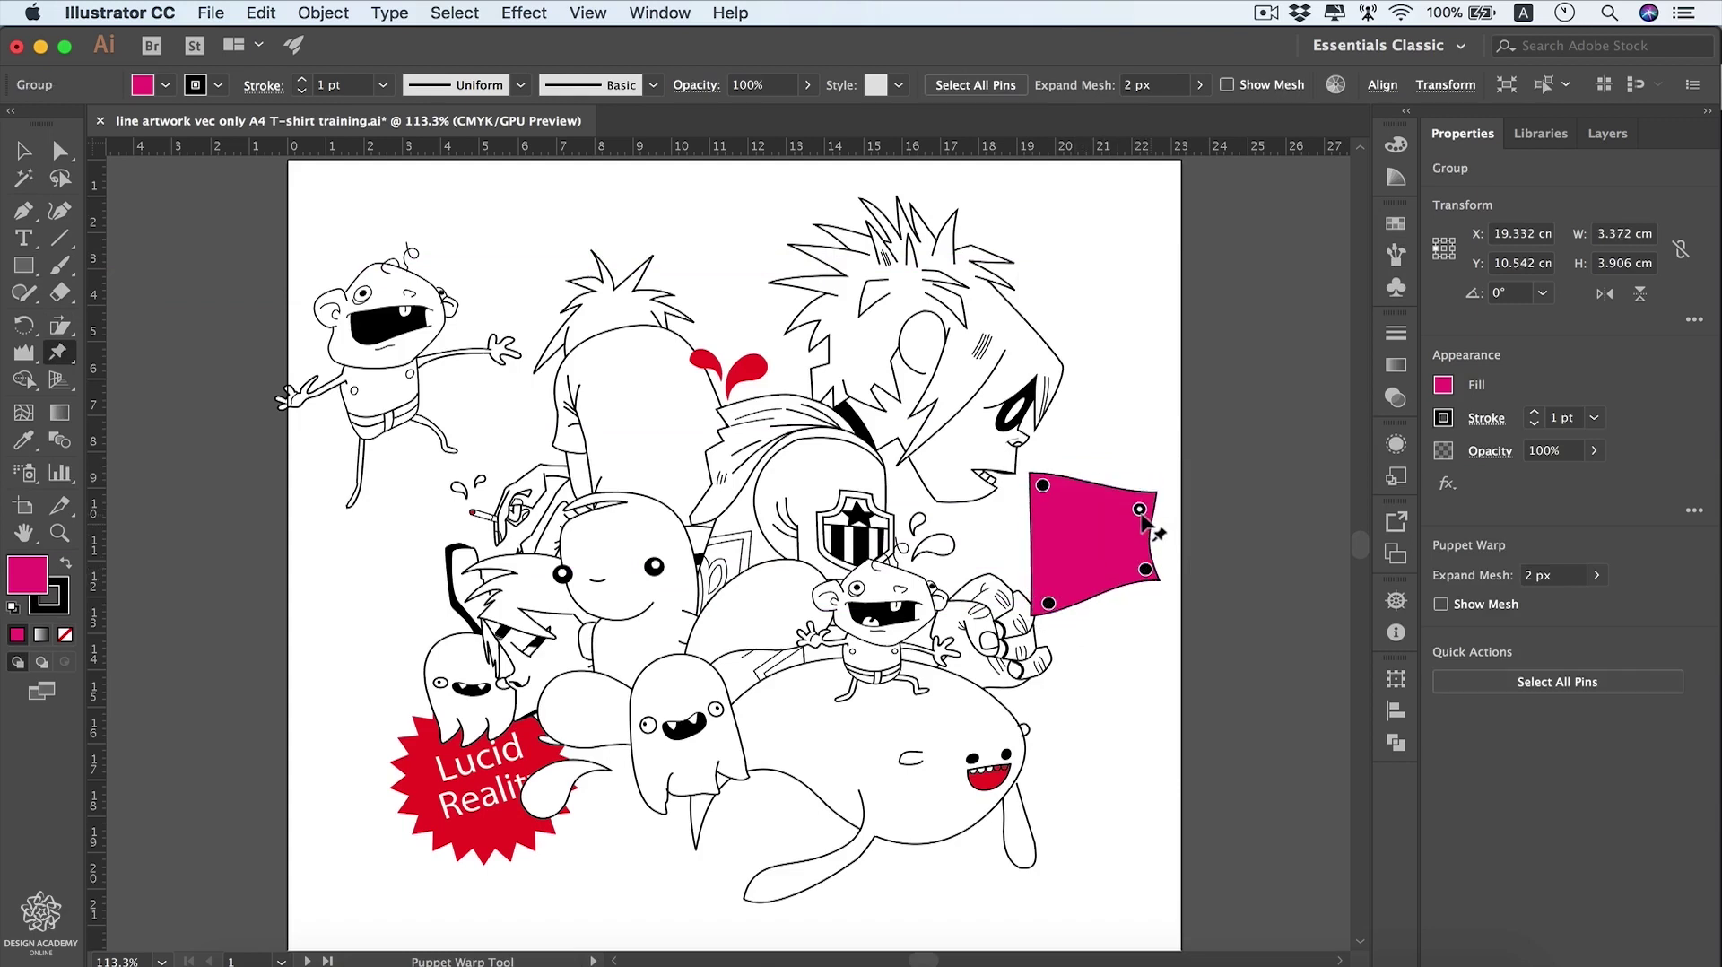
left_click_drag(1139, 514, 1149, 471)
mouse_move(1147, 577)
left_mouse_down()
mouse_move(1166, 659)
mouse_move(1158, 586)
left_mouse_up()
left_click_drag(1137, 628, 1246, 650)
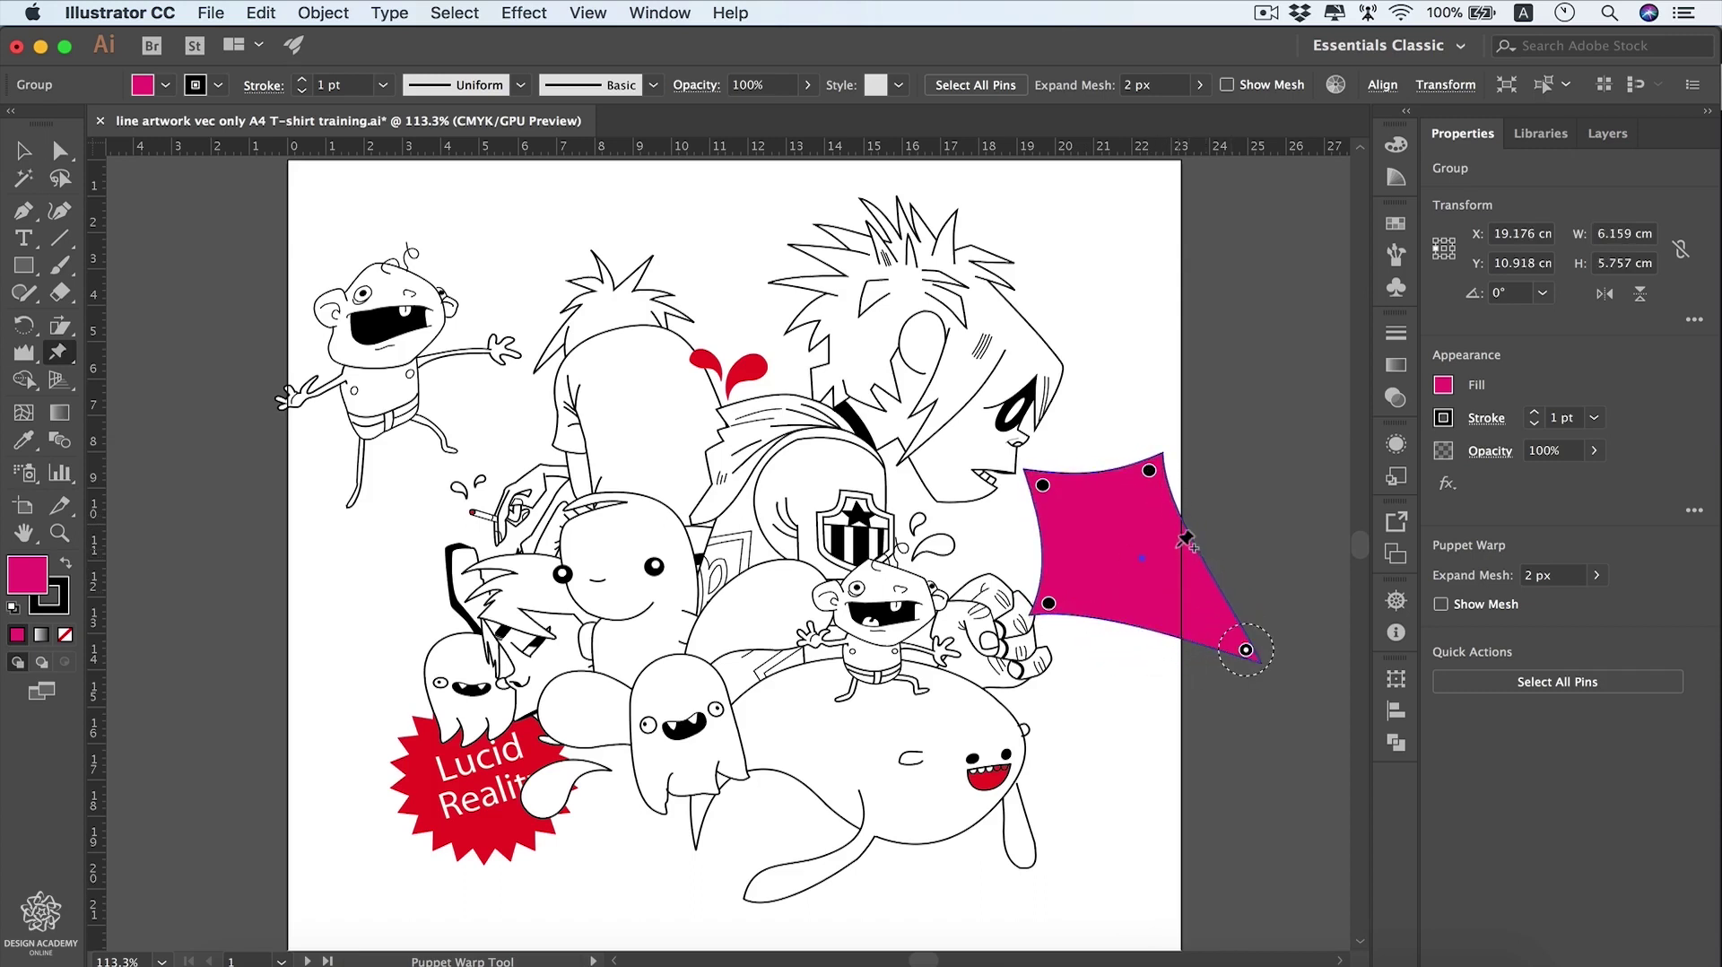
Step: Add a pin inside the shape's left side, stretch the lower-left corner down and outward, and shift the inner pin slightly left
left_click(1038, 551)
left_click_drag(1038, 552, 963, 628)
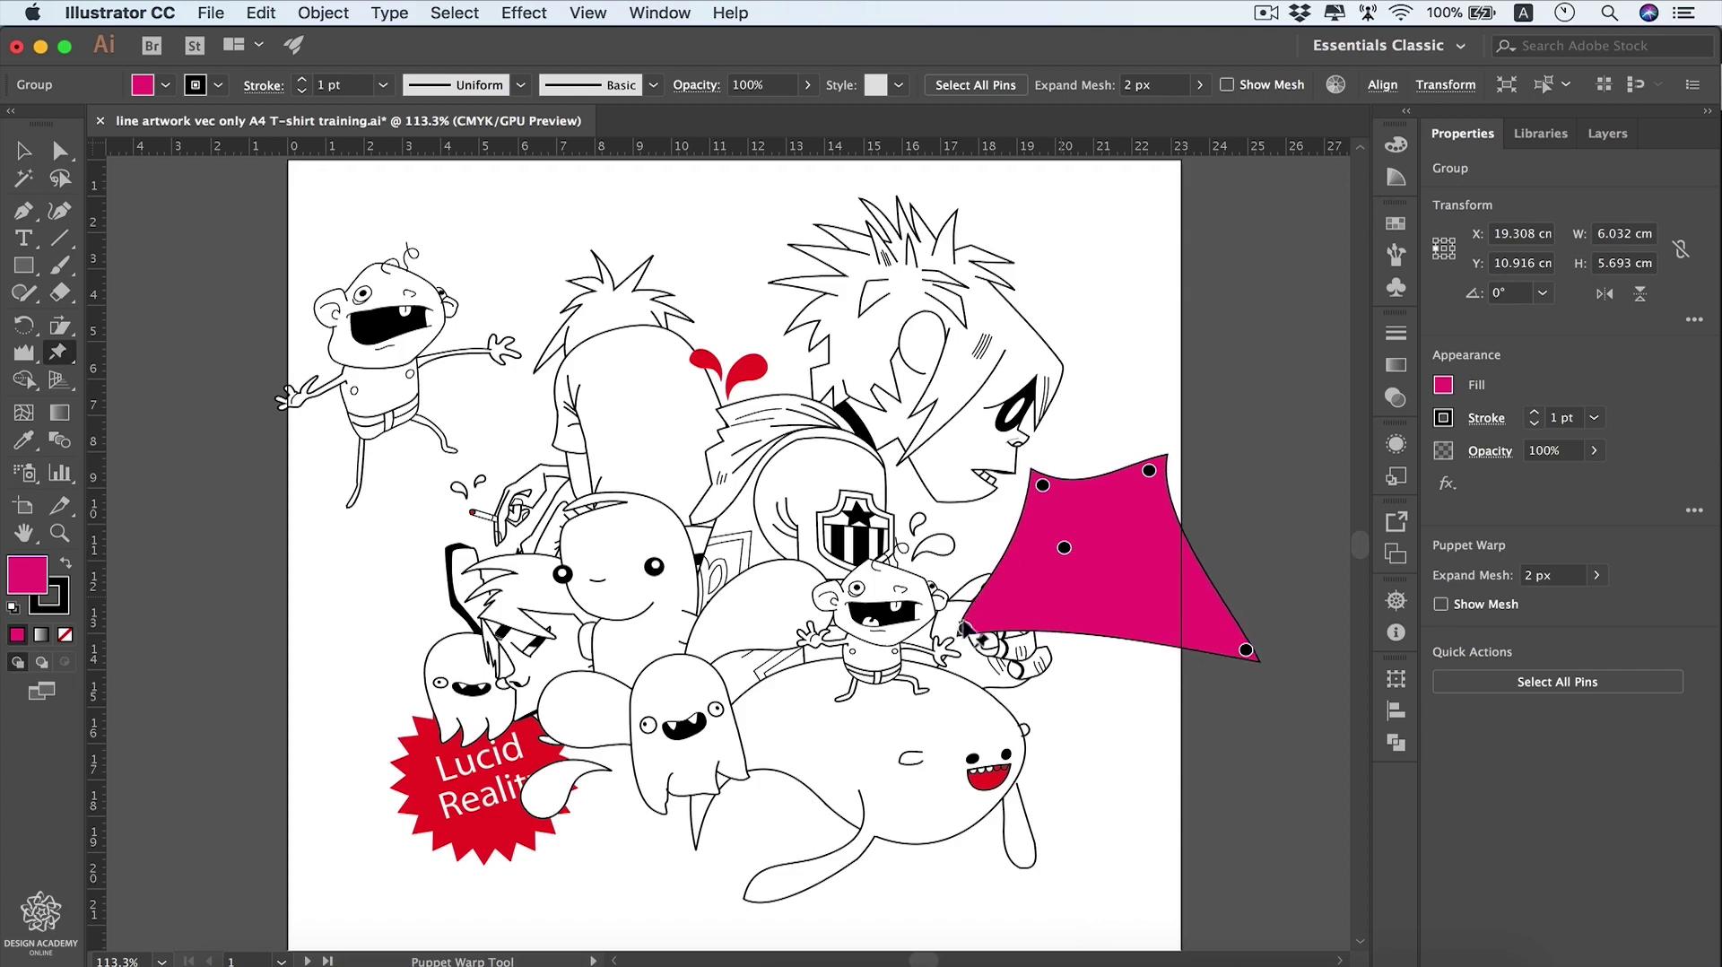
left_click_drag(1063, 547, 1028, 549)
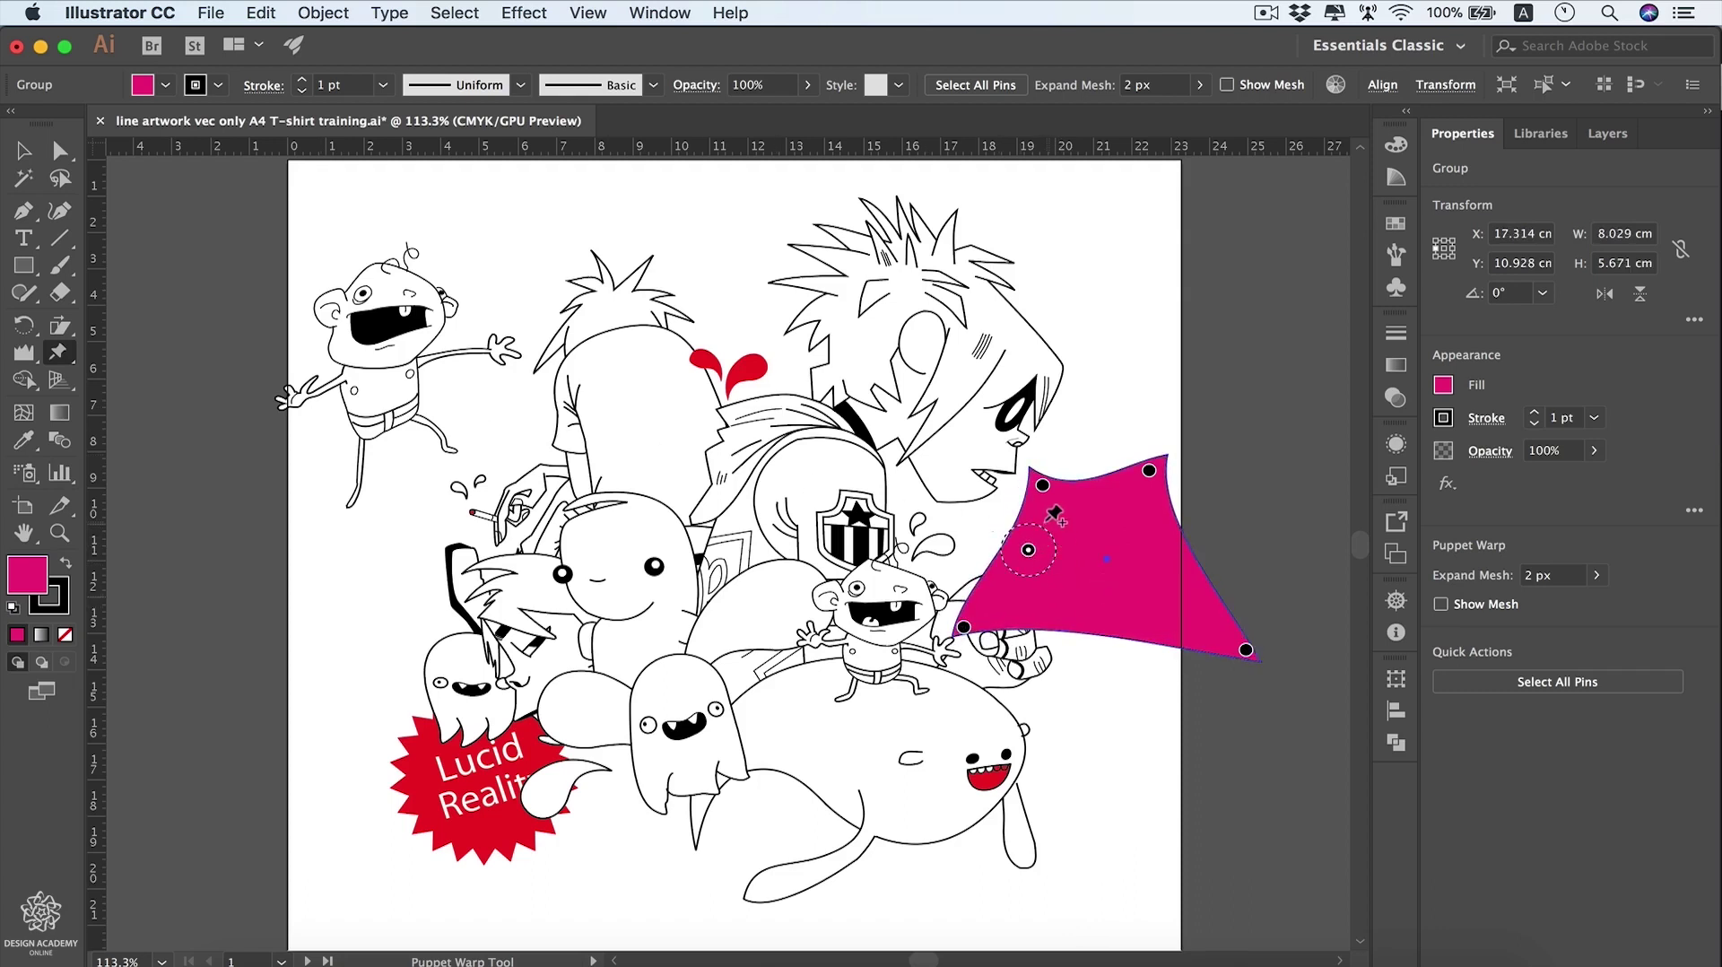